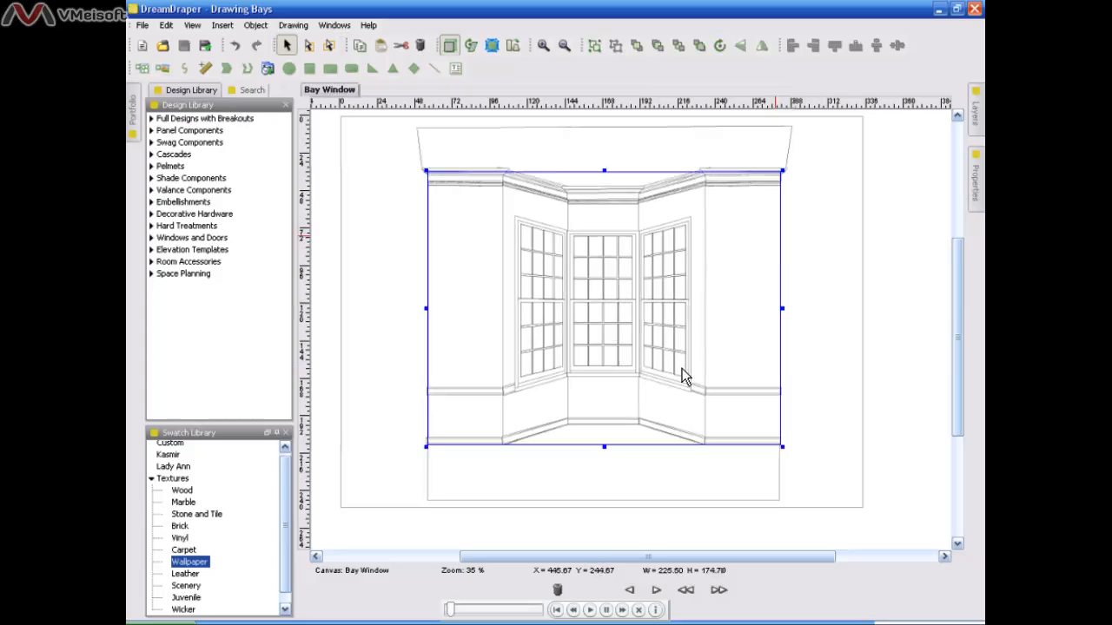
- Check how the bay window template is built by selecting its floor, ceiling and wall corner line in turn
click(678, 469)
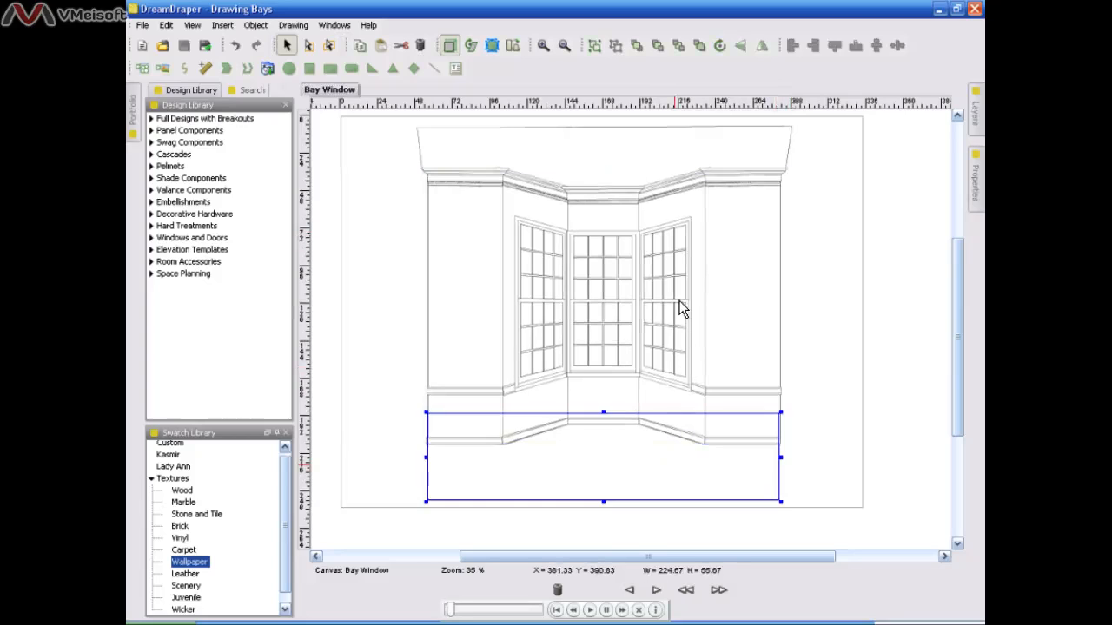
click(681, 165)
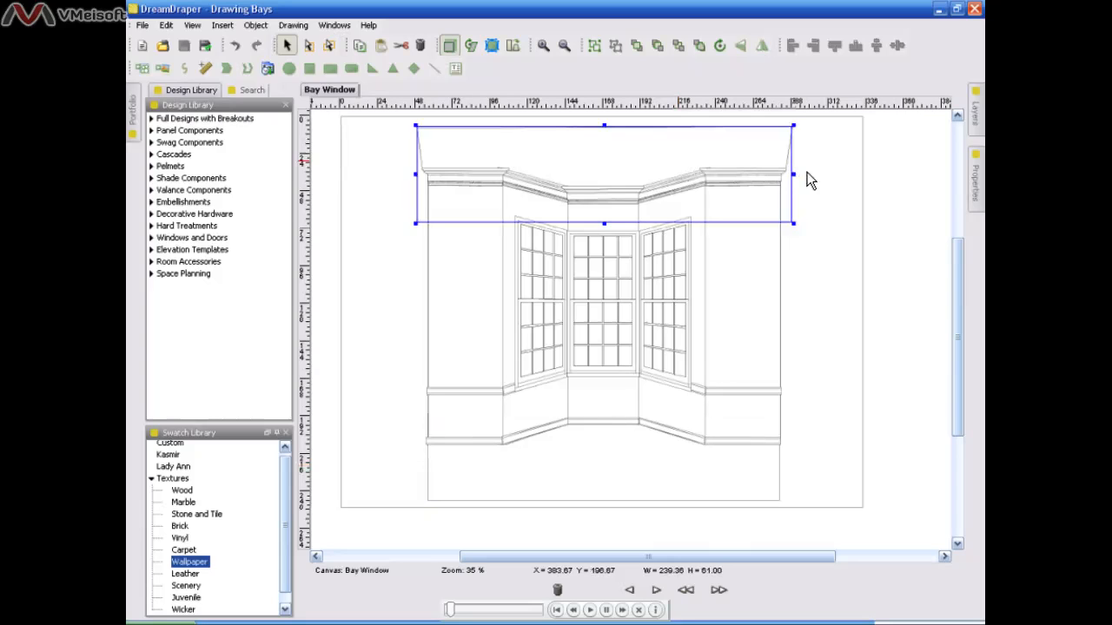
click(831, 192)
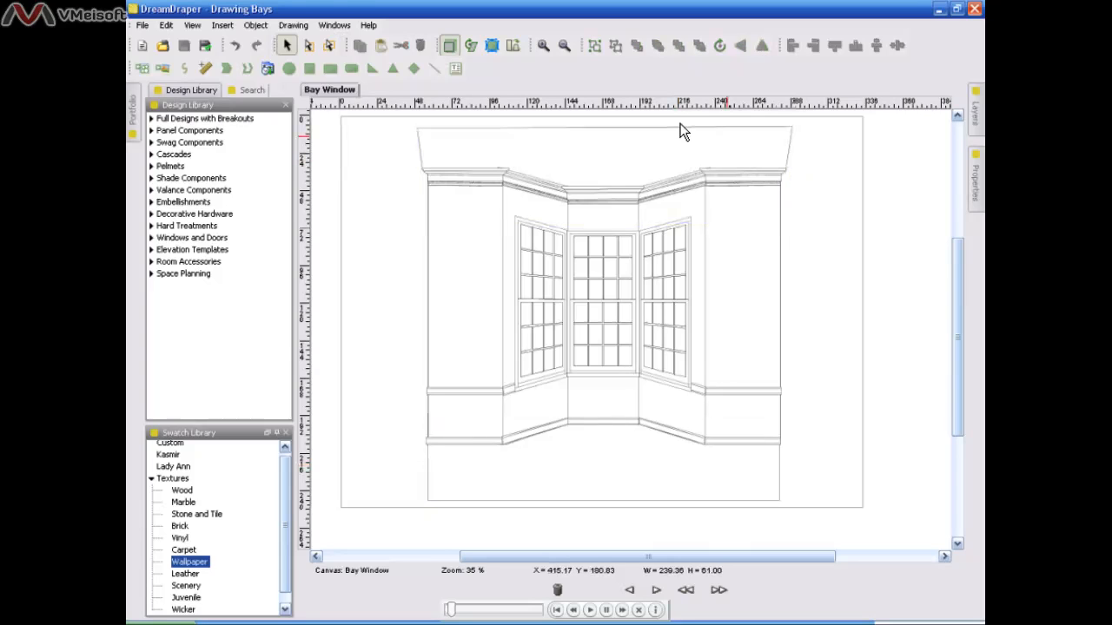
drag(680, 124, 740, 483)
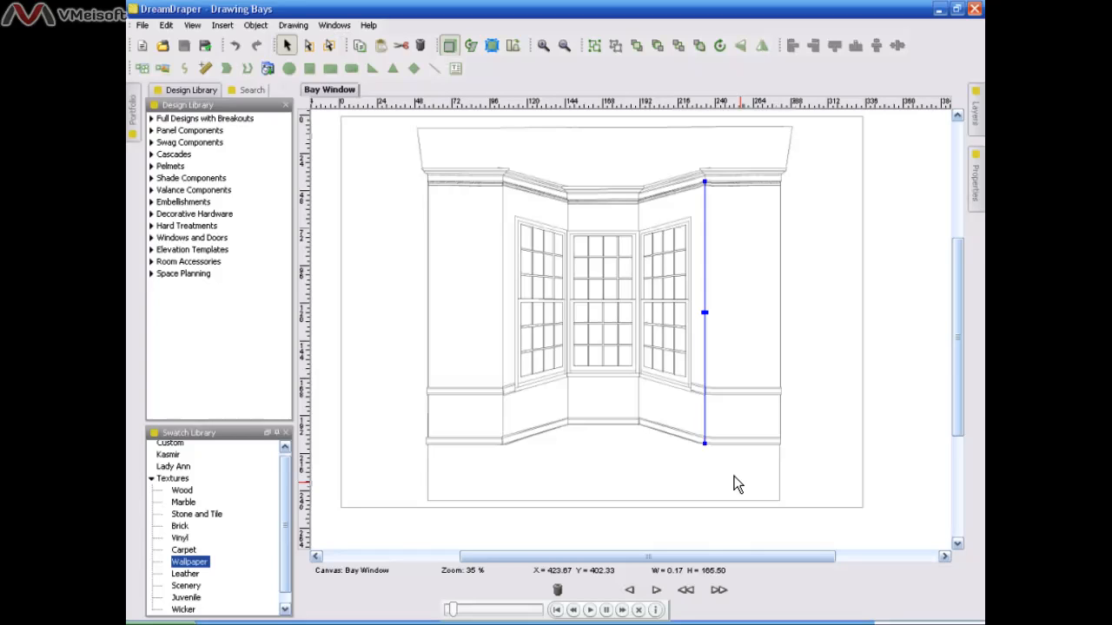
click(845, 442)
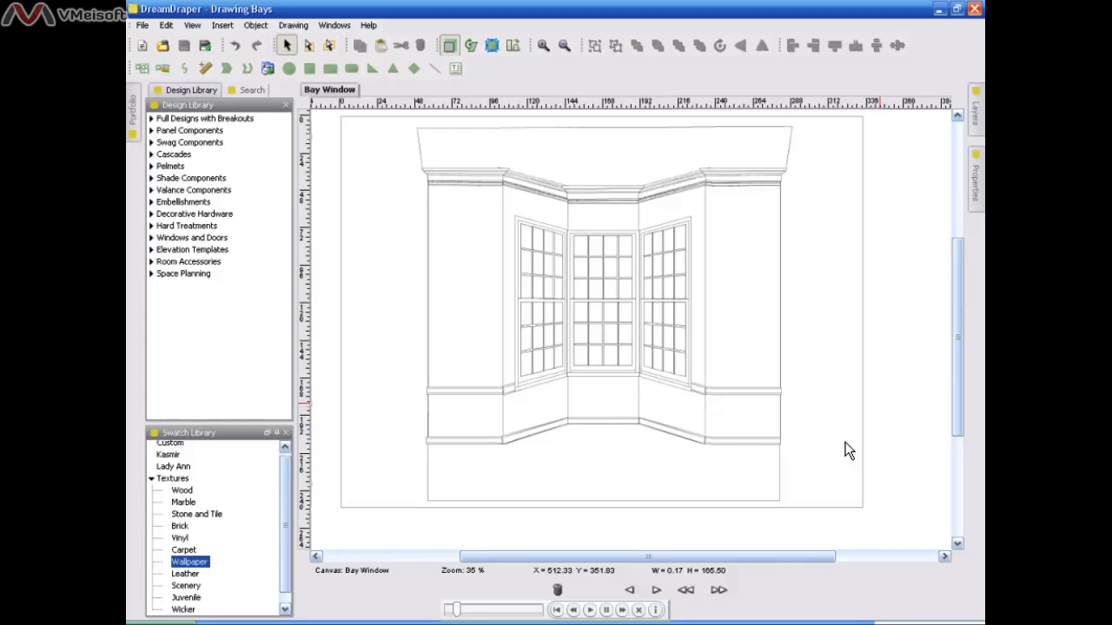
- Select the wall object of the bay window and fill it with the Coffee Wallpaper texture
click(776, 306)
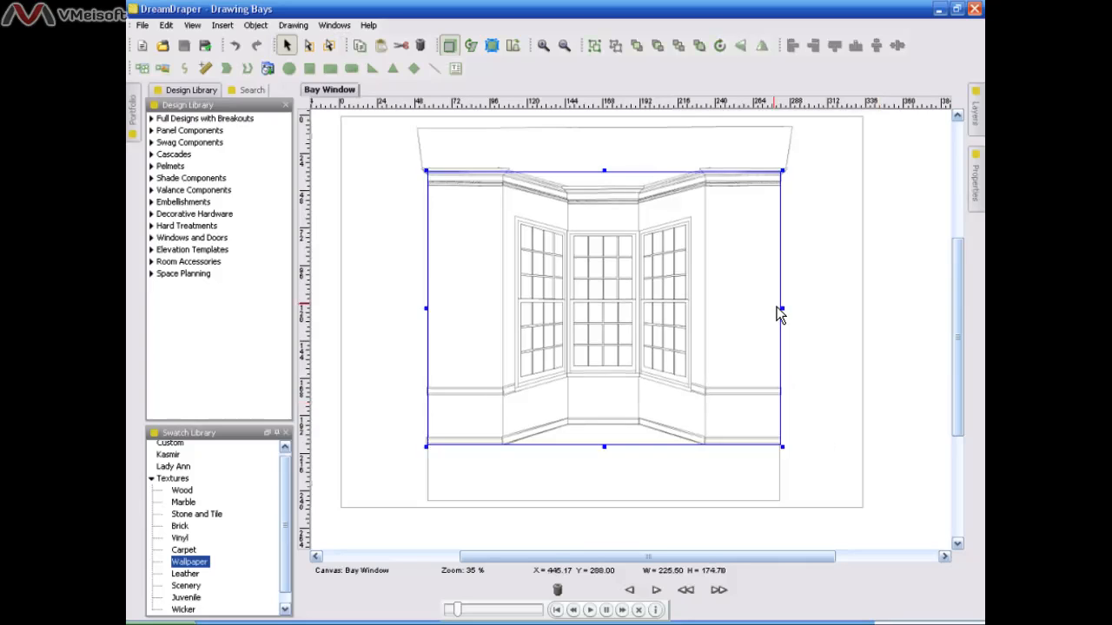
click(311, 45)
click(353, 164)
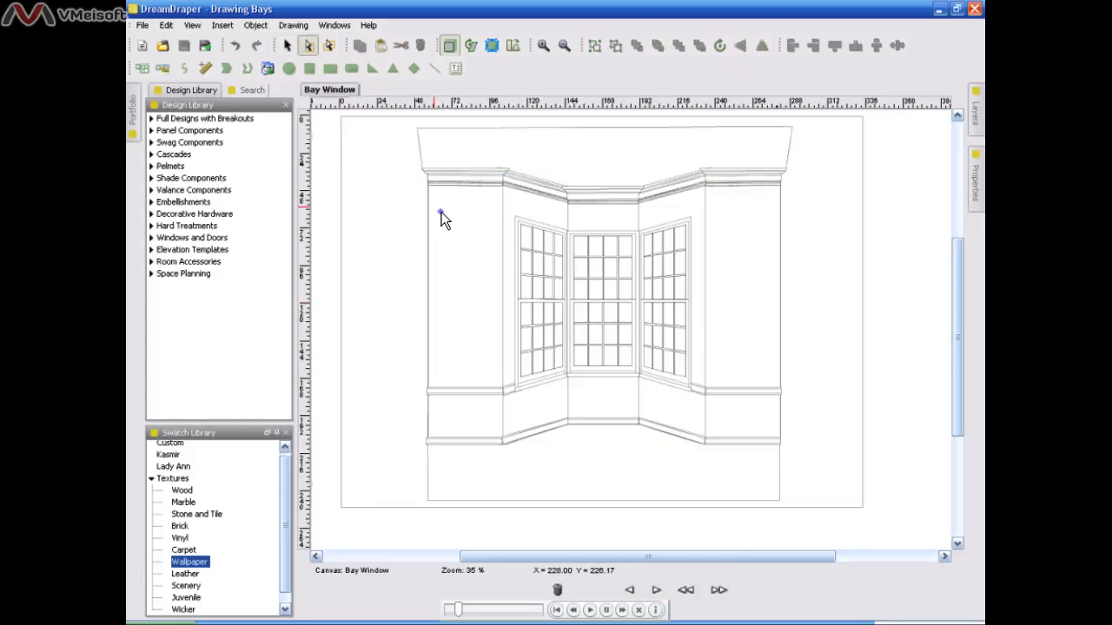
click(441, 212)
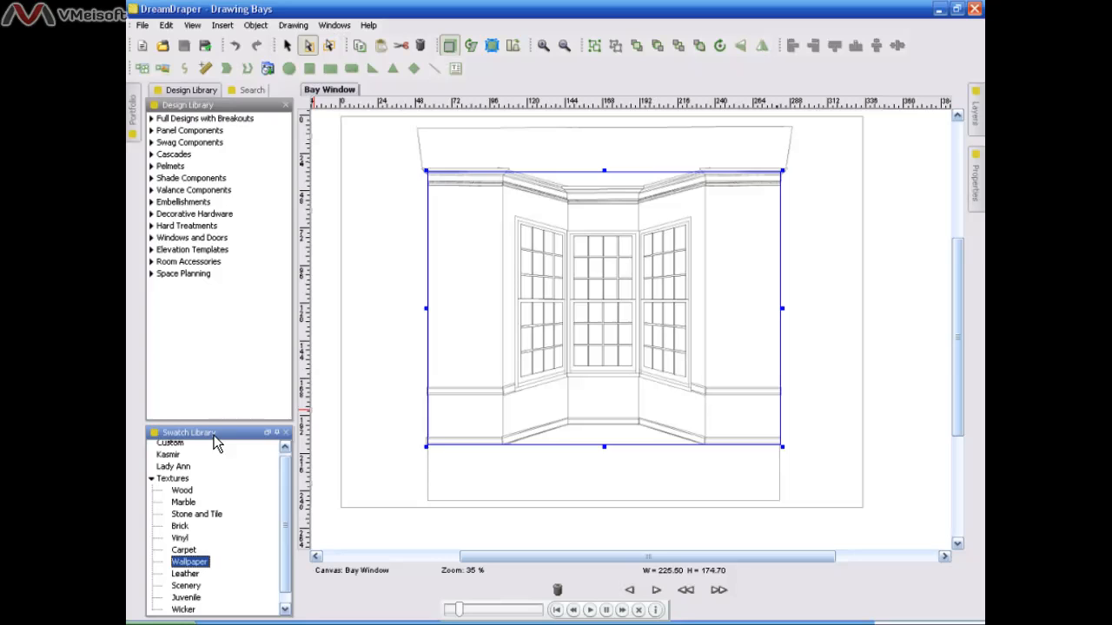
double_click(200, 562)
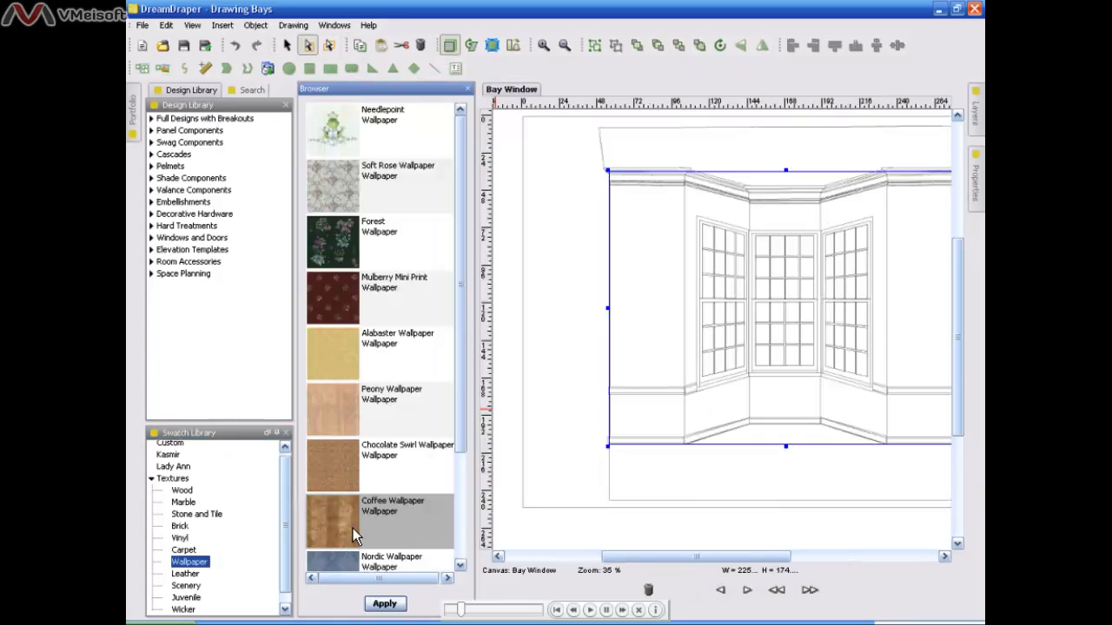
click(388, 610)
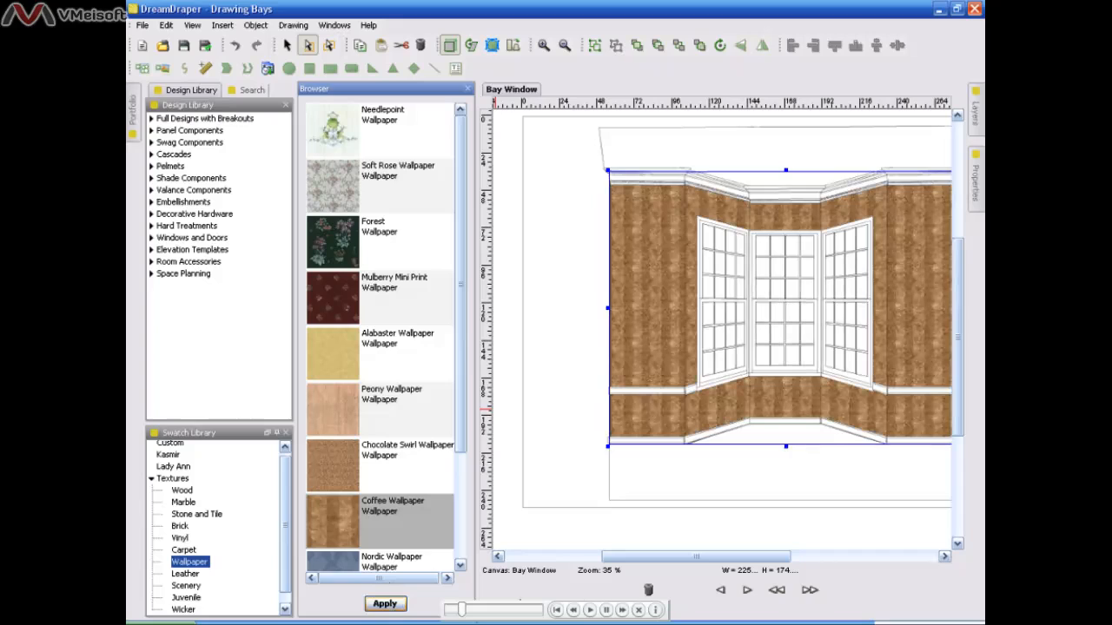
- Fill the floor of the bay window with the Mahogany wood texture and close the swatch browser
click(695, 497)
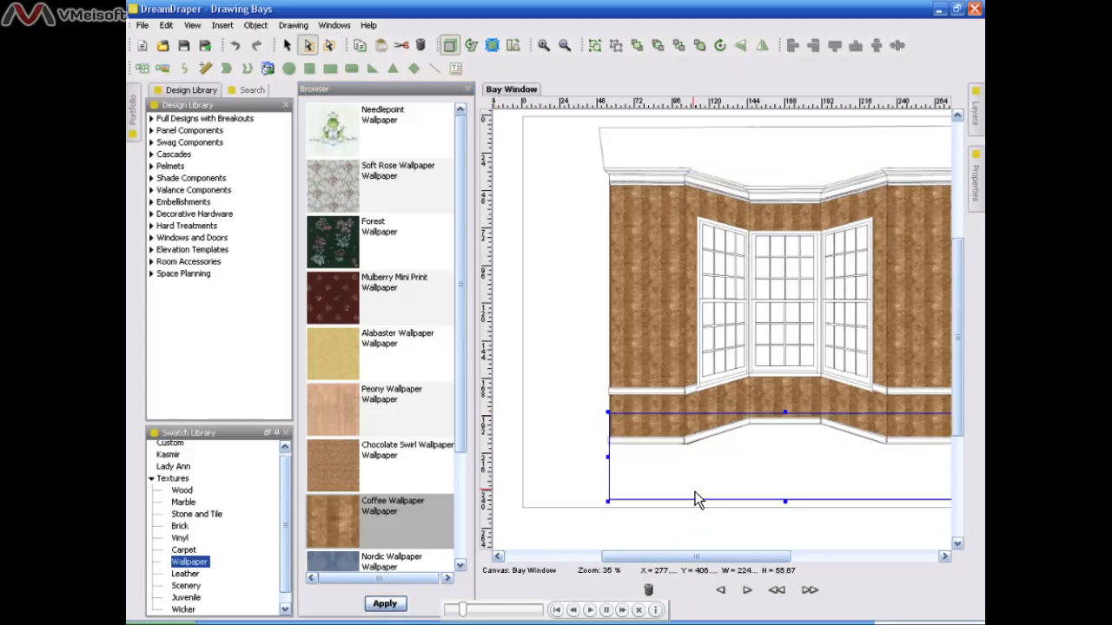
click(186, 491)
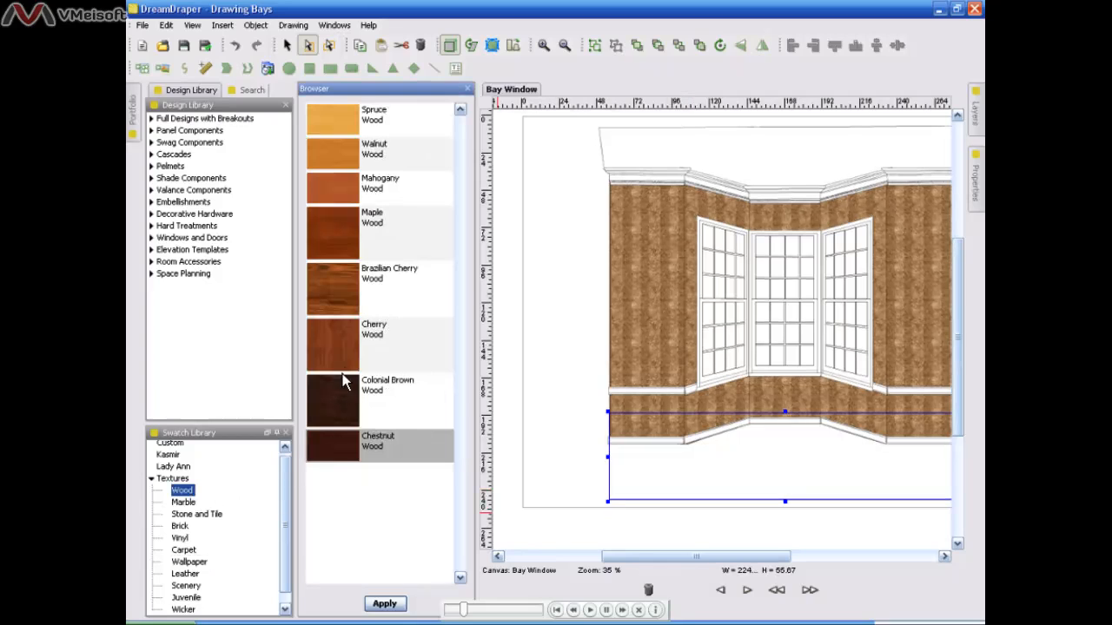
click(374, 184)
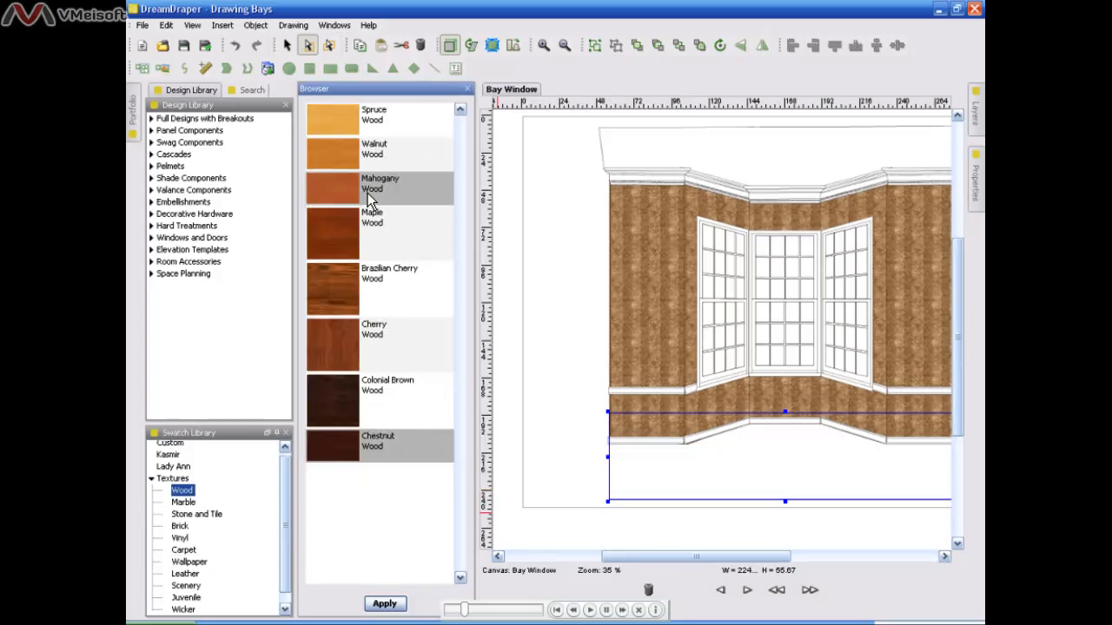
click(386, 606)
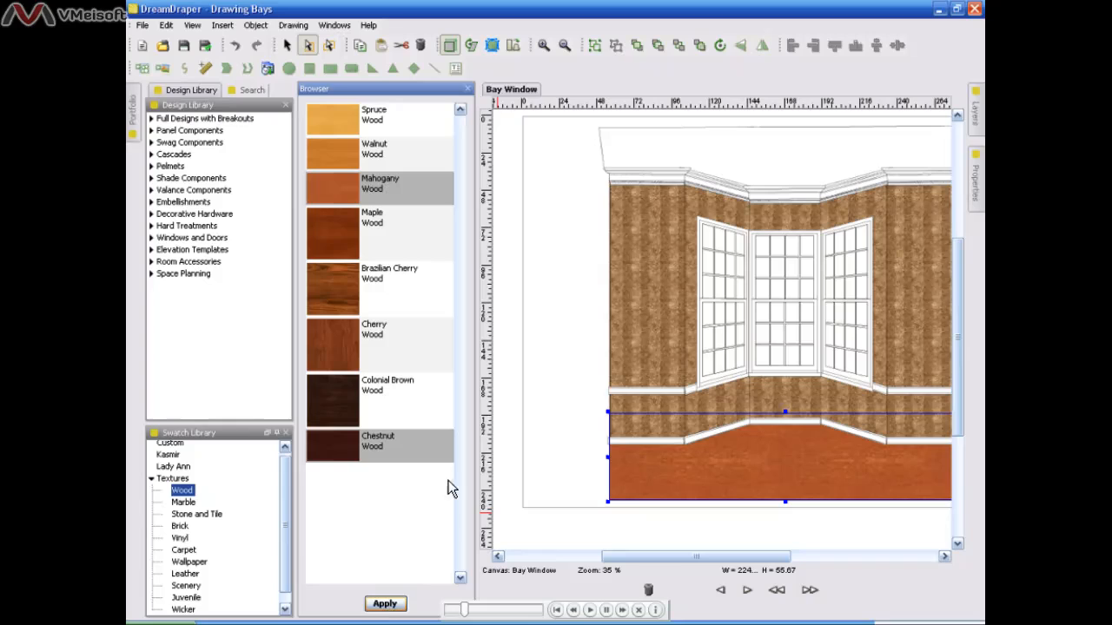
click(470, 89)
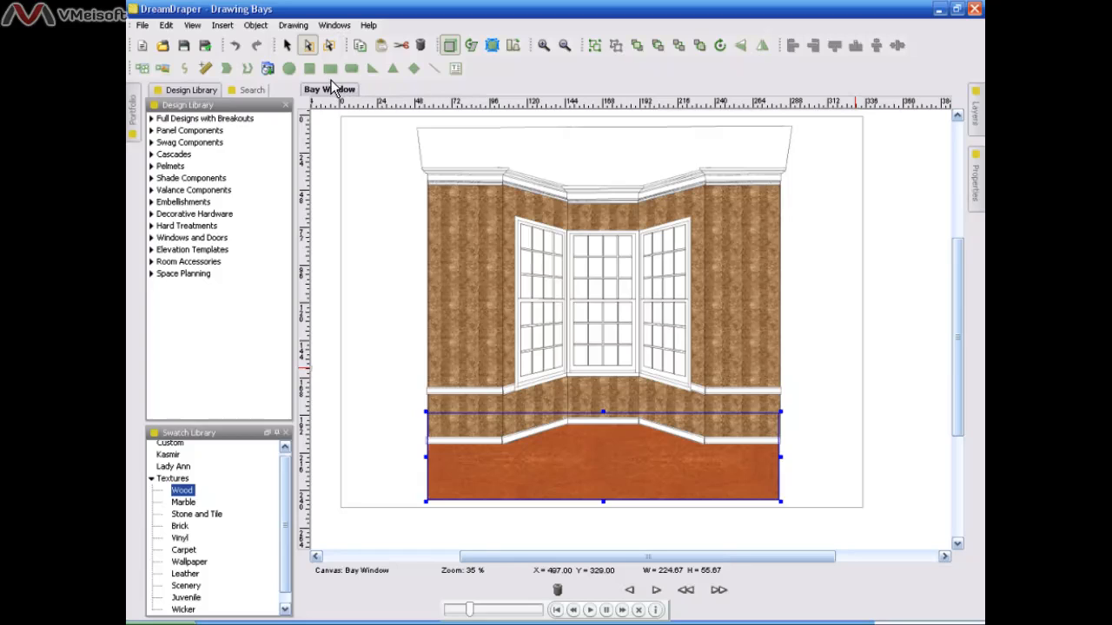
- Draw a closed shape over the lower wall, tracing the chair rail and baseboard, about 226.5 wide and 43 high
click(289, 50)
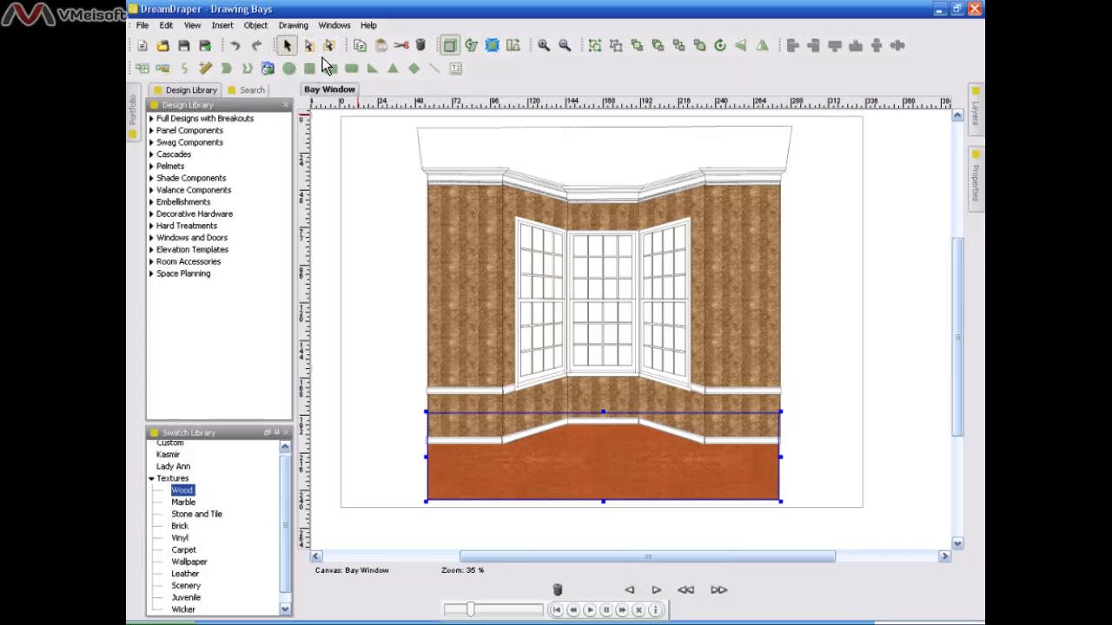
click(396, 247)
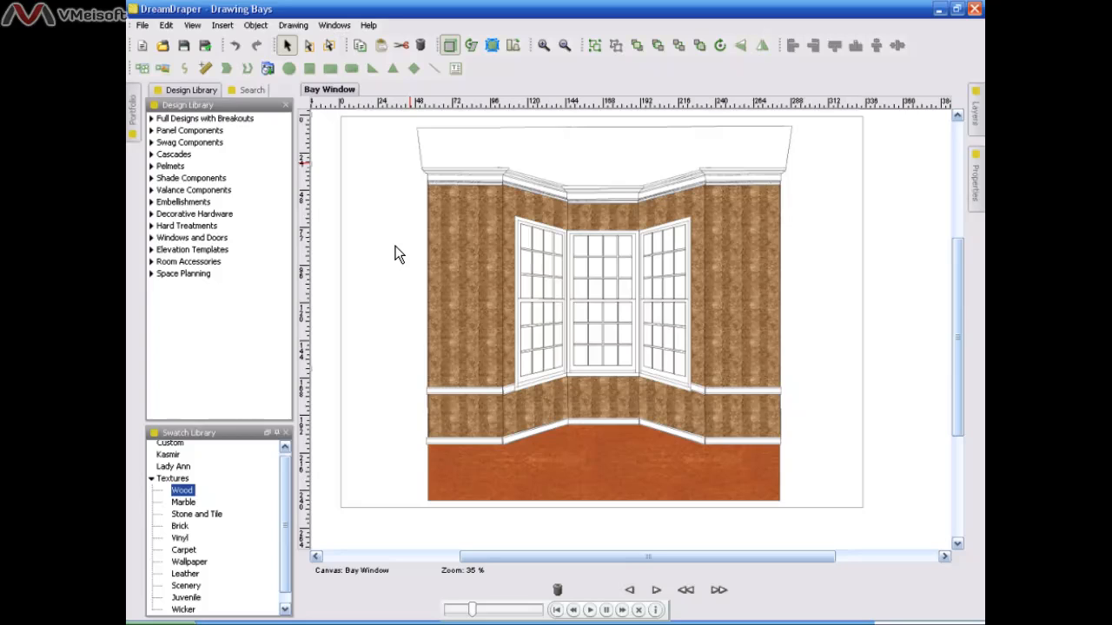
click(225, 70)
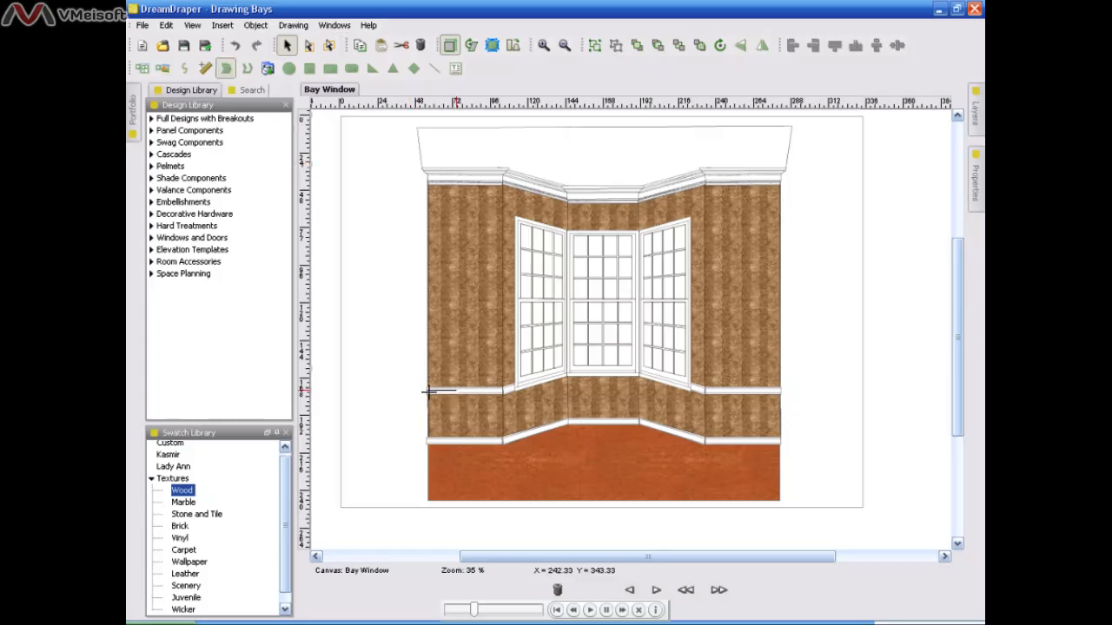
click(506, 392)
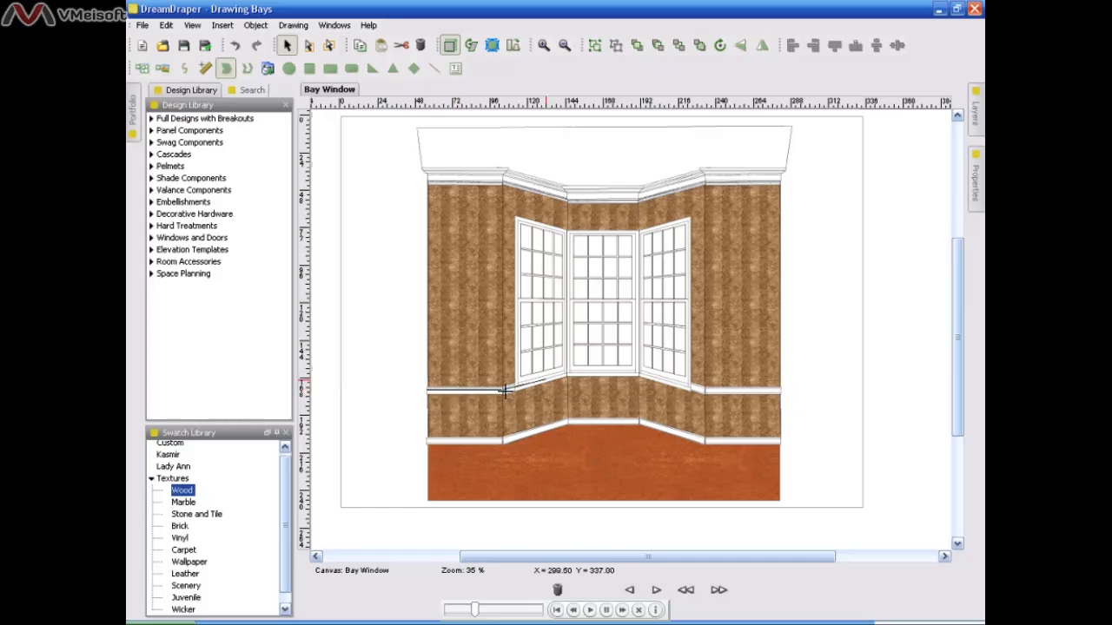
click(569, 375)
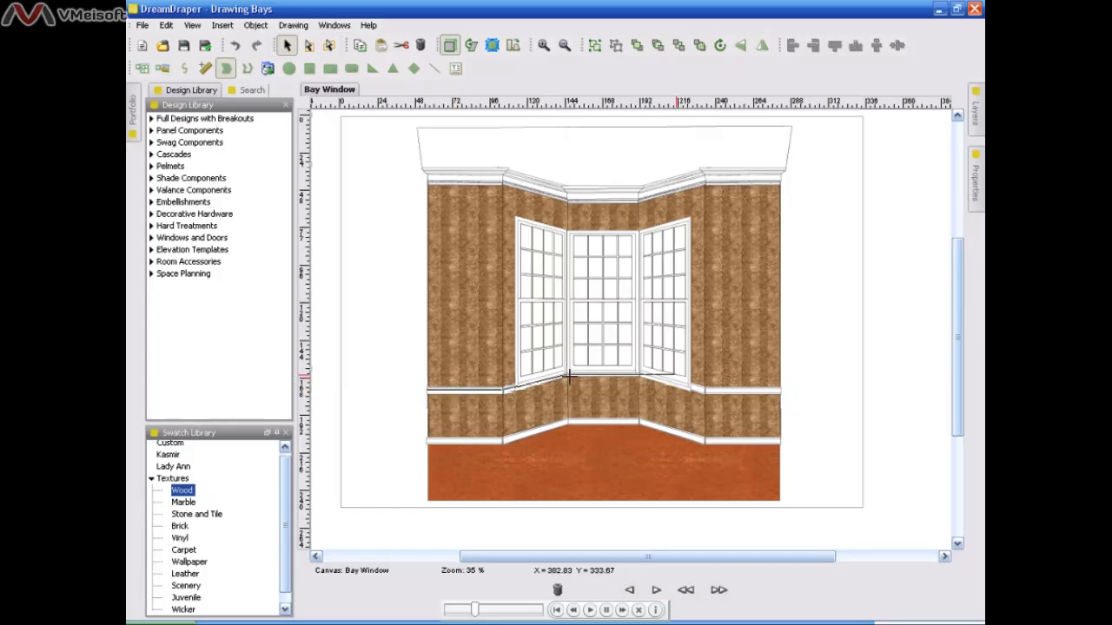
click(640, 376)
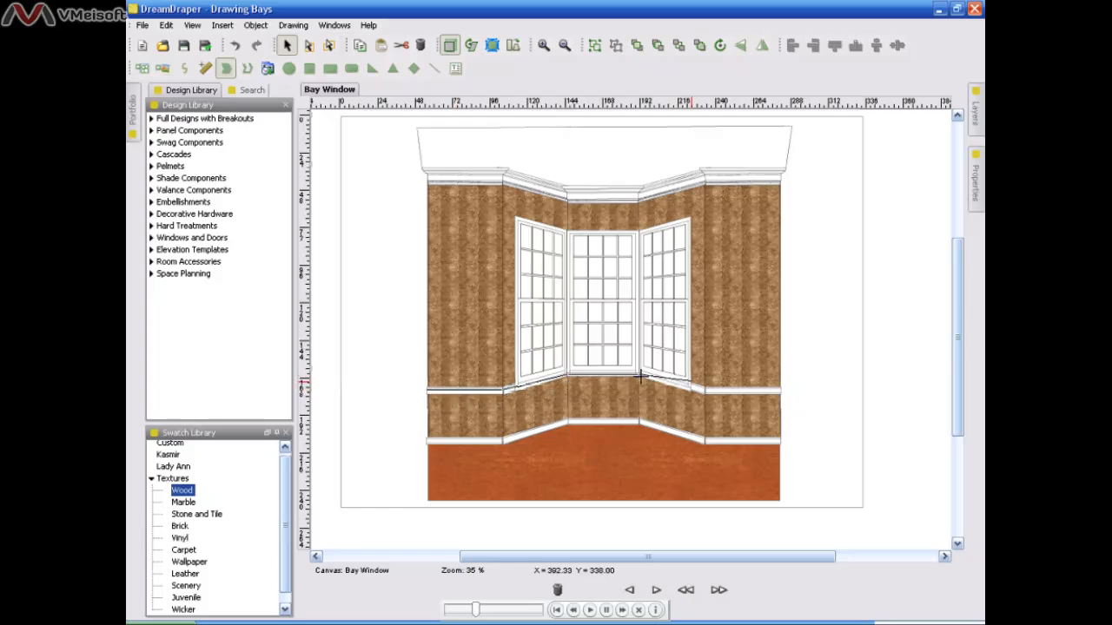
double_click(705, 393)
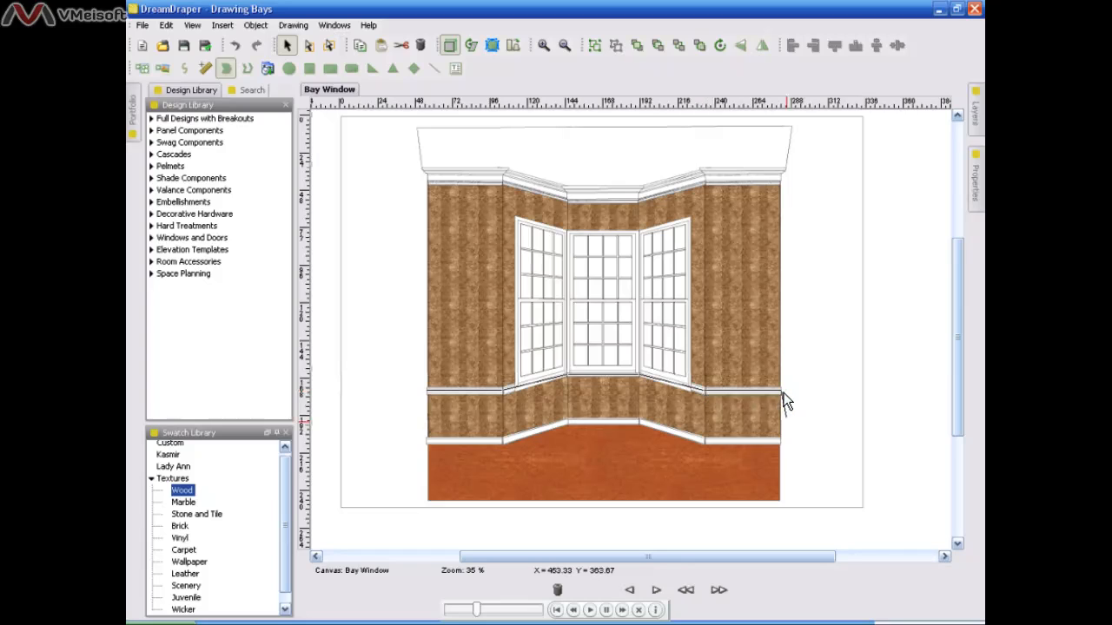
click(782, 442)
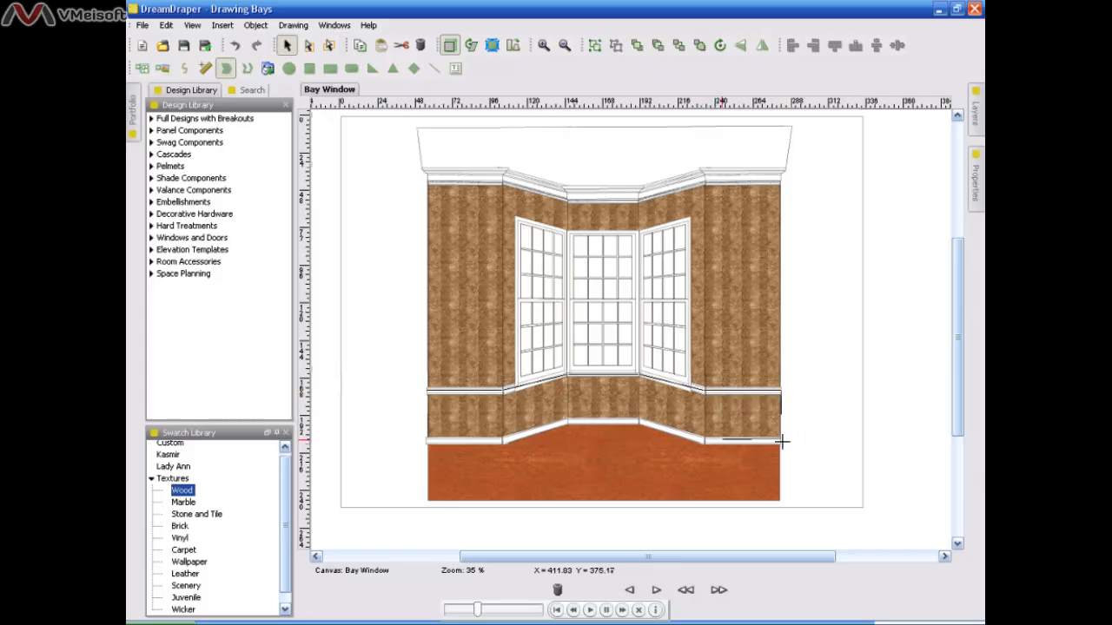
click(705, 441)
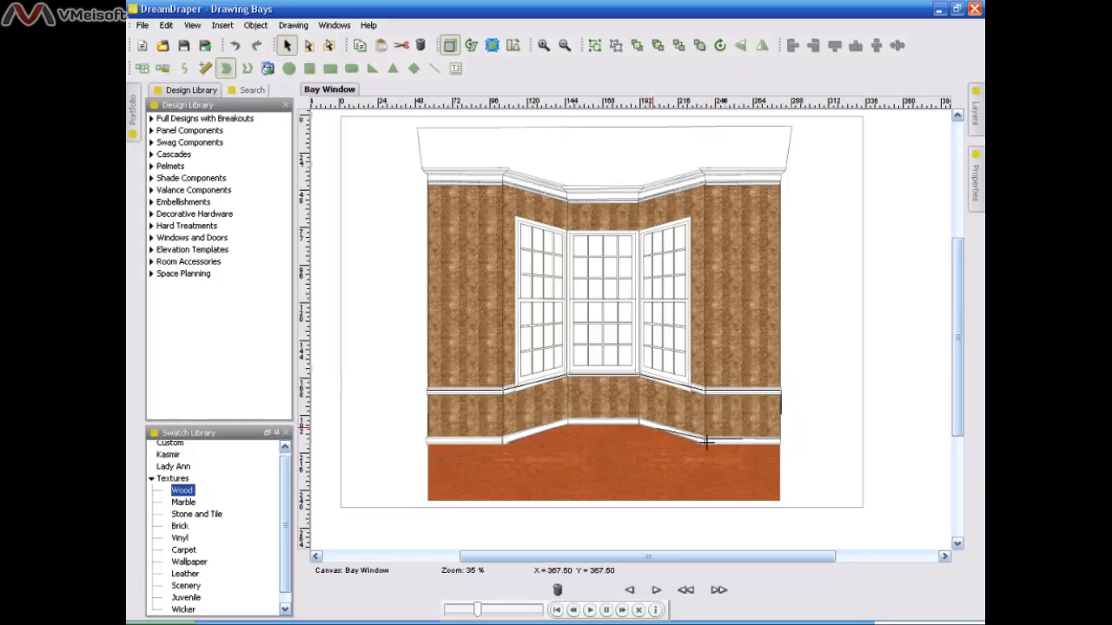
click(640, 422)
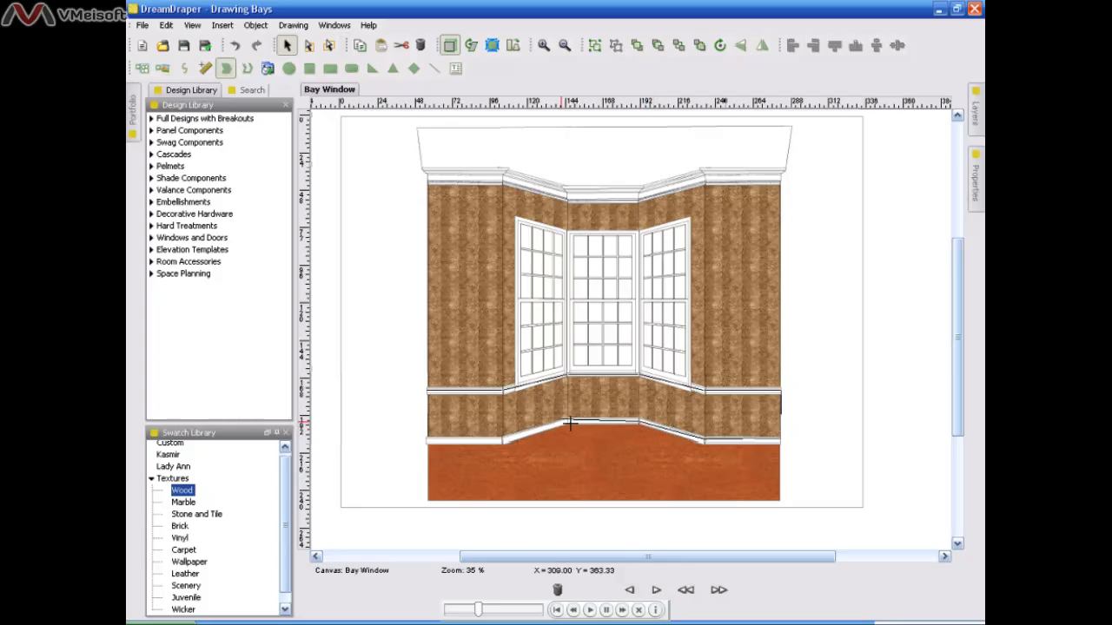
click(569, 423)
click(504, 444)
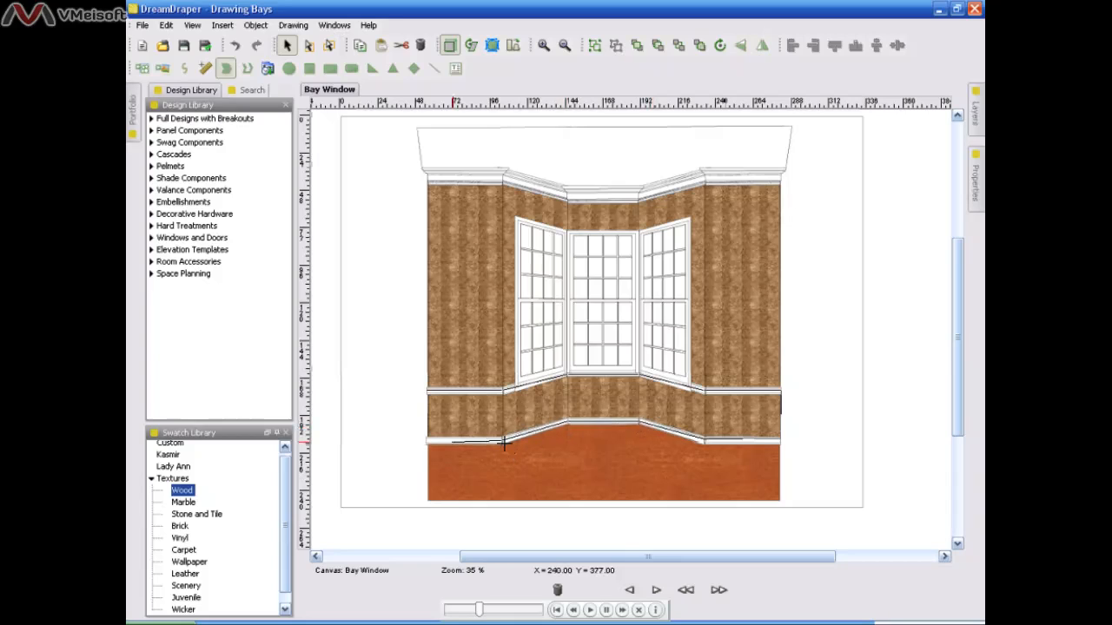
click(427, 442)
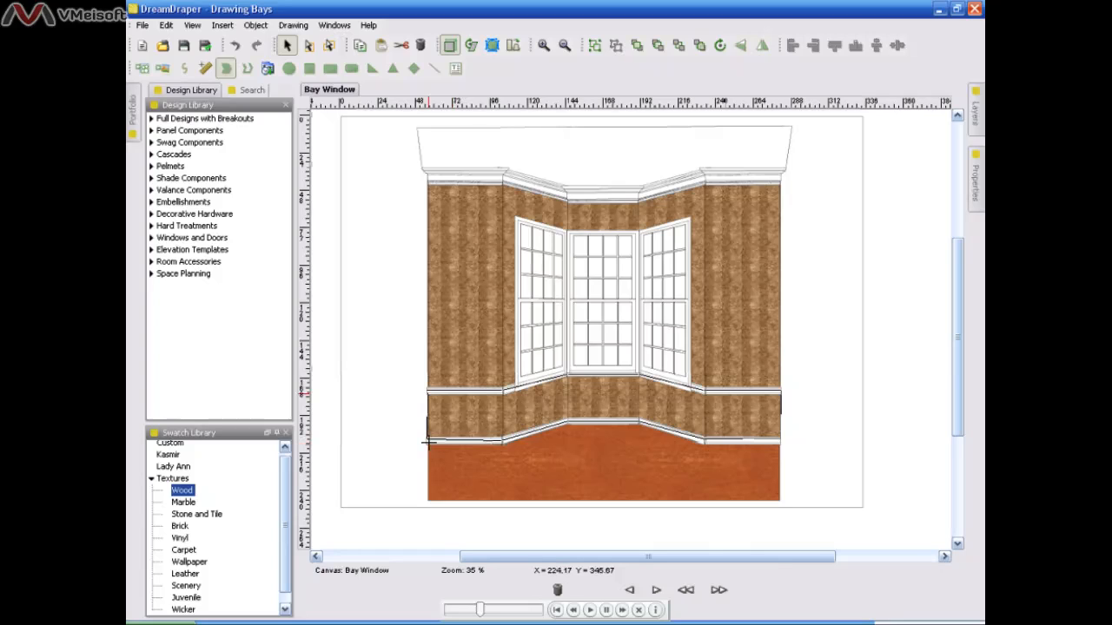
double_click(428, 391)
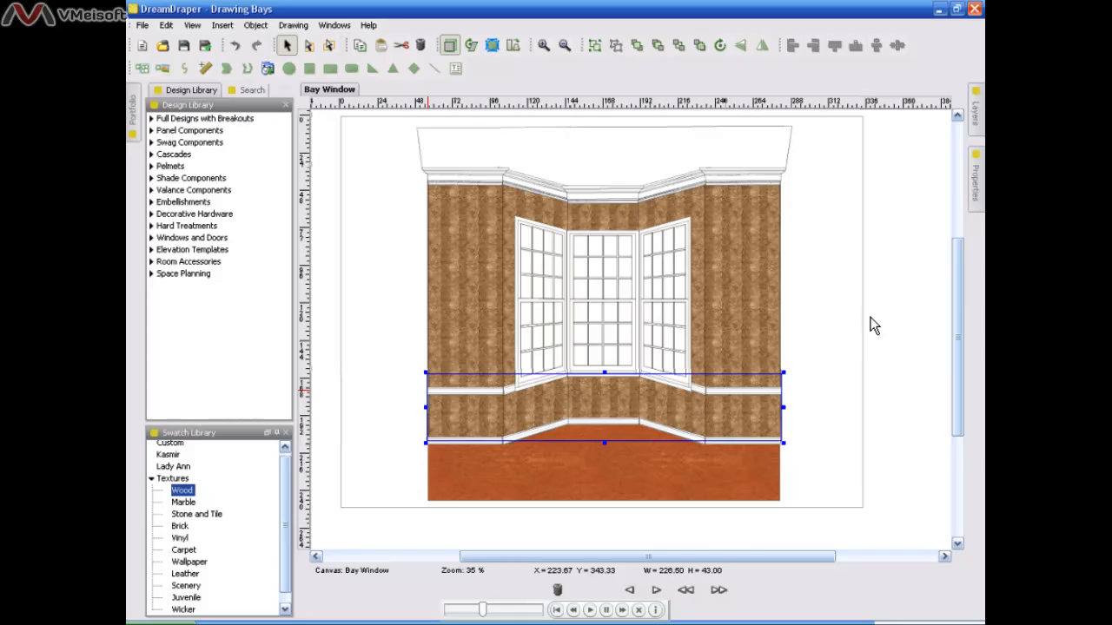
- Fill the lower wall shape with a solid tan color sampled from the wallpaper, then deselect it
click(976, 162)
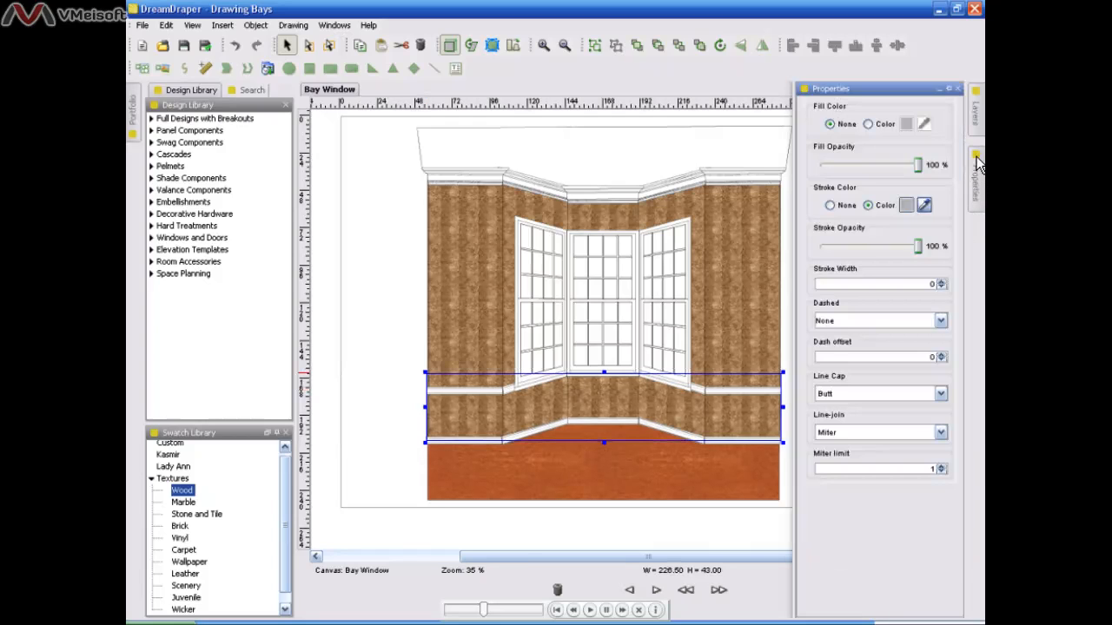
click(952, 90)
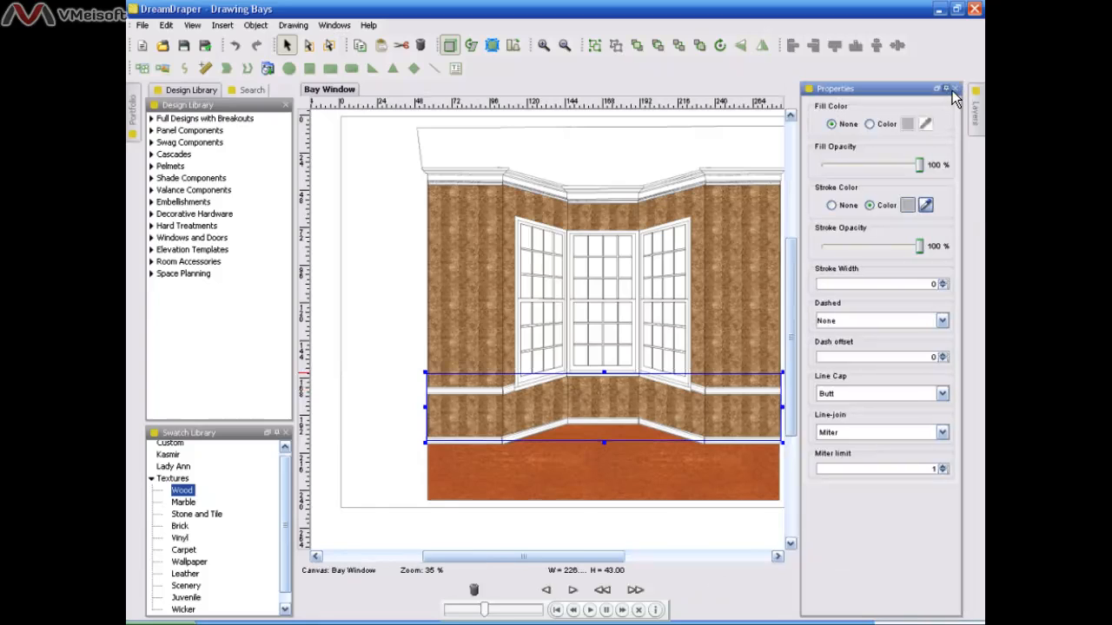
click(870, 126)
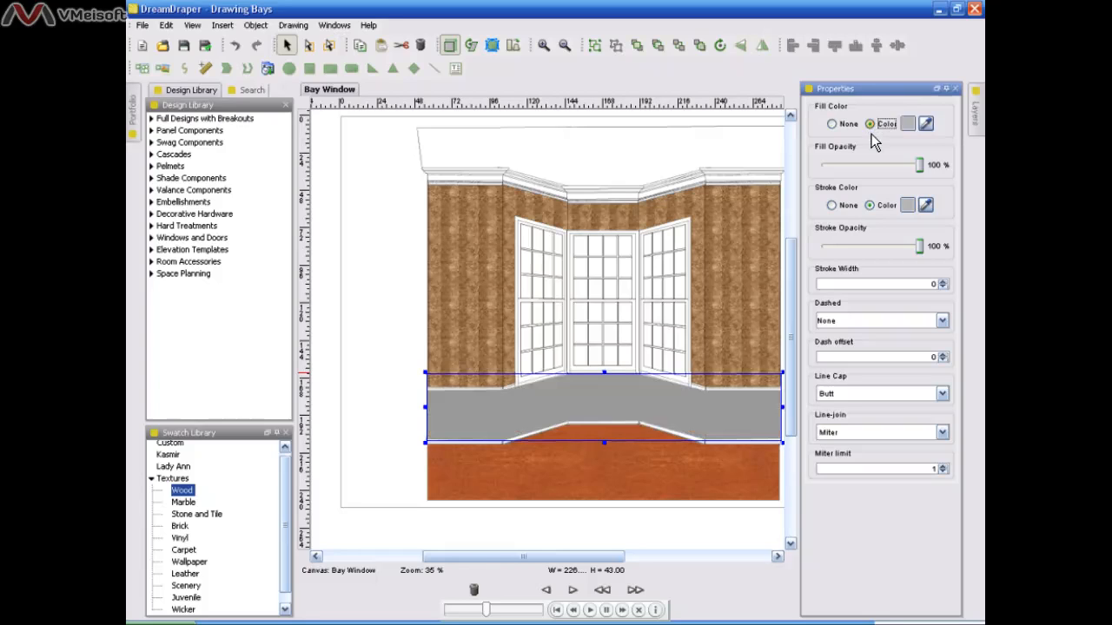
click(926, 126)
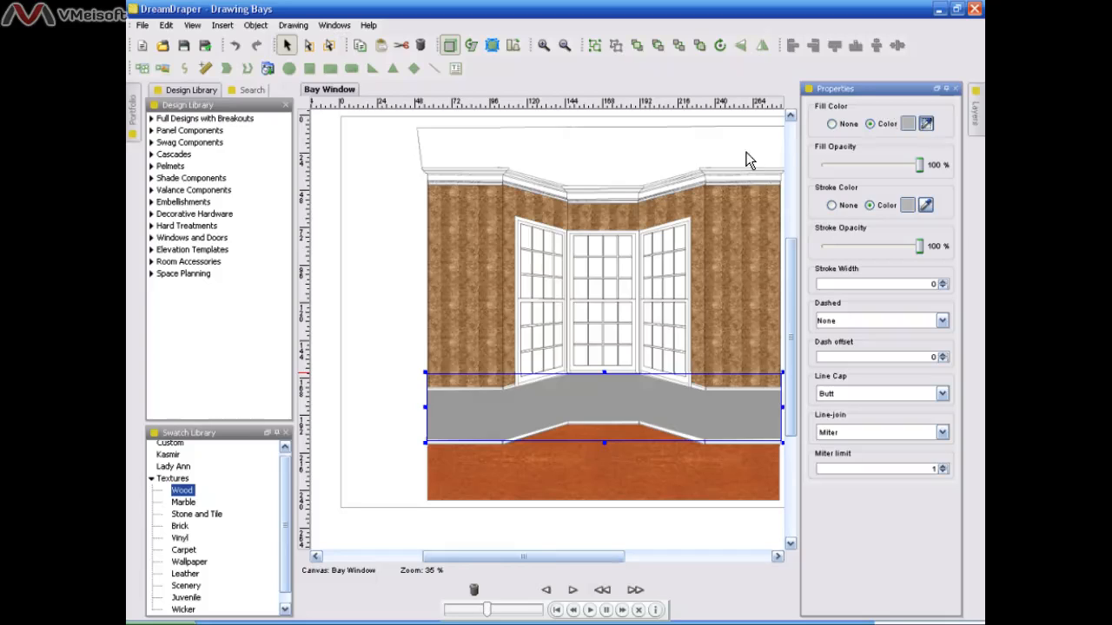
click(719, 193)
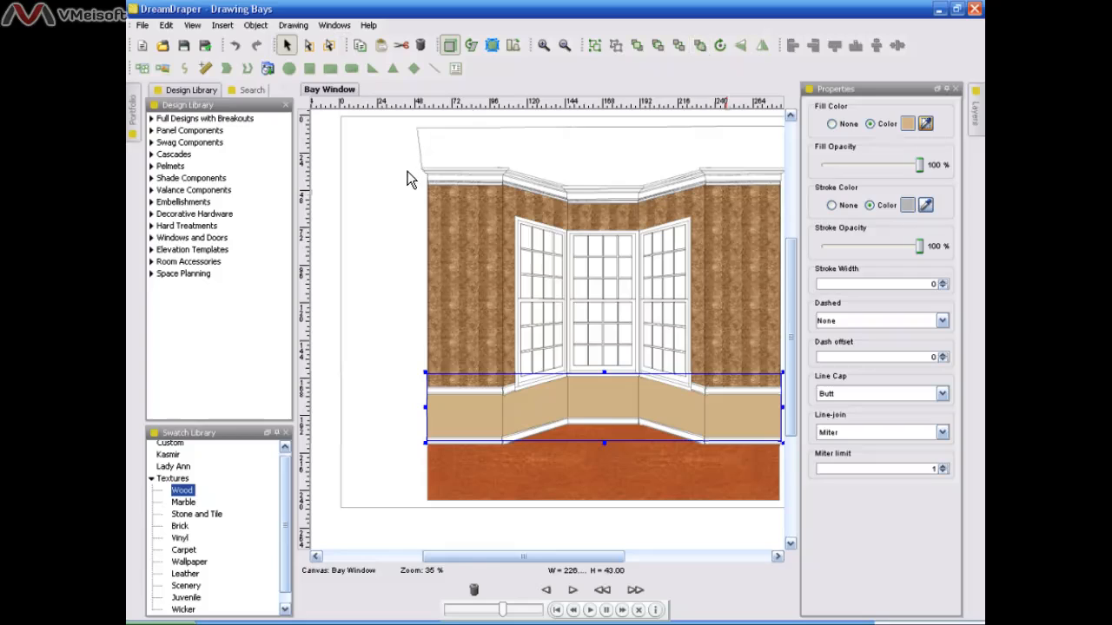
click(394, 251)
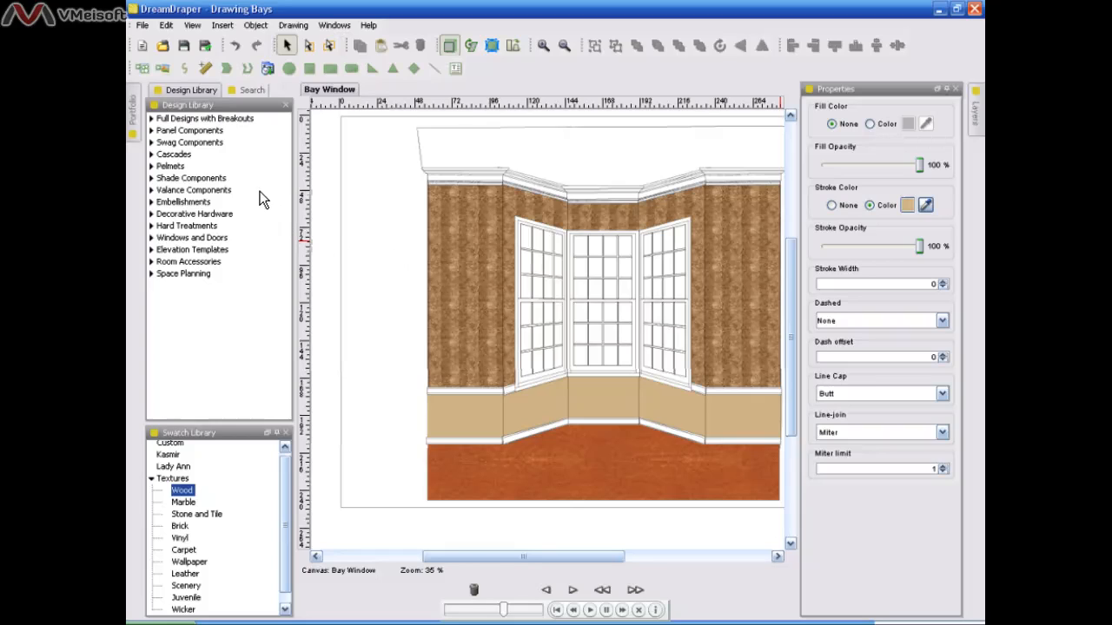
- Draw a closed five-point notched shape in the blank area beside the bay window, about 32.6 wide and 46 high, then deselect it
click(227, 71)
click(362, 204)
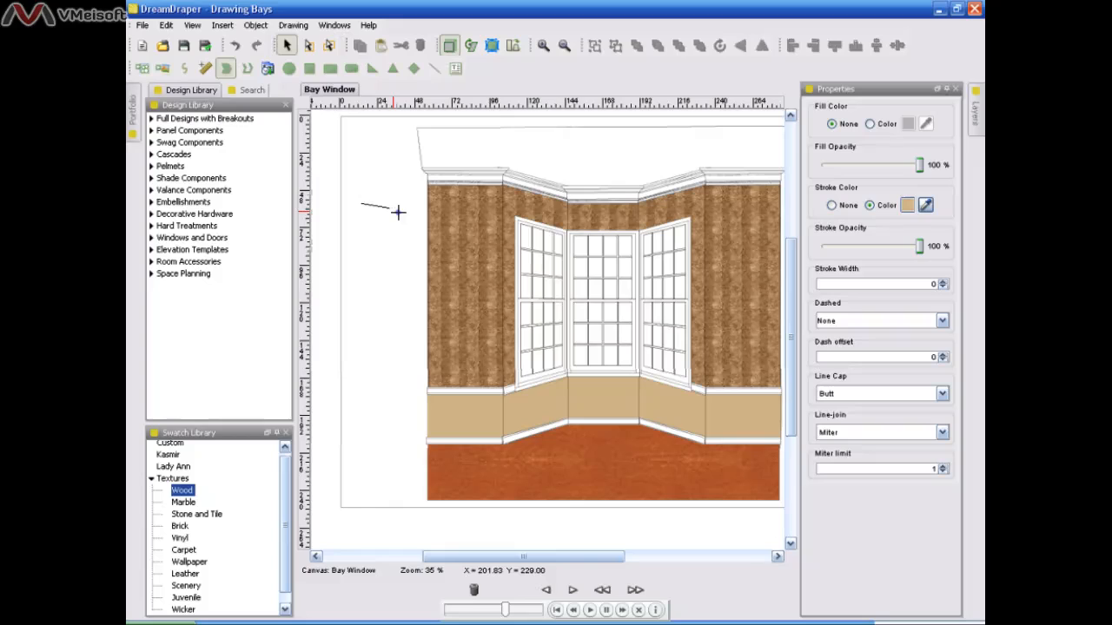
click(395, 210)
click(371, 240)
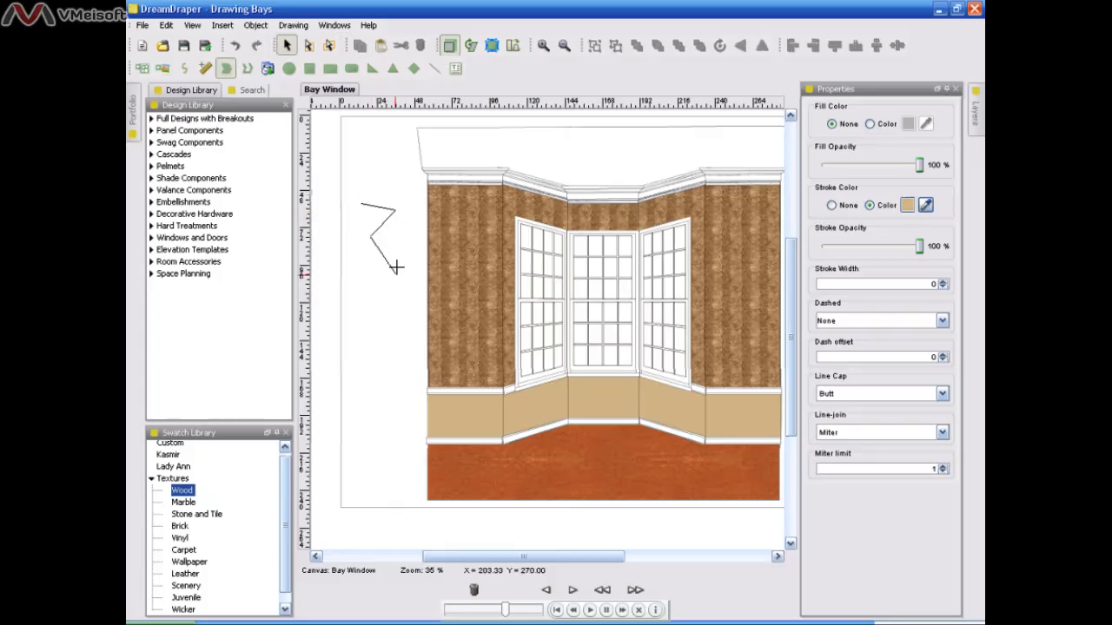
click(396, 276)
double_click(348, 278)
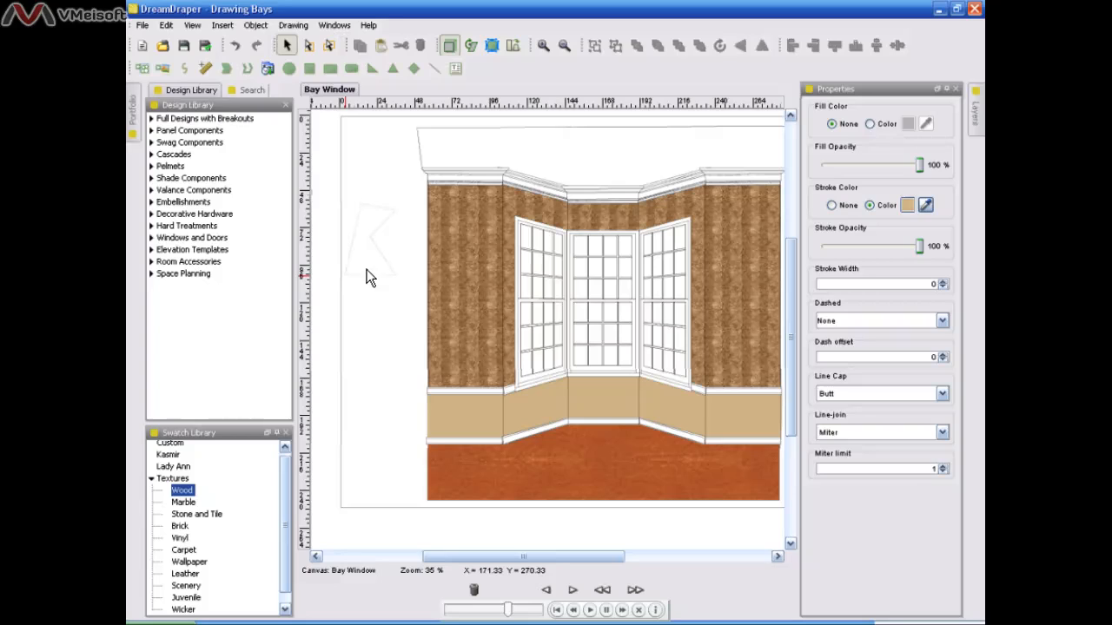
click(379, 215)
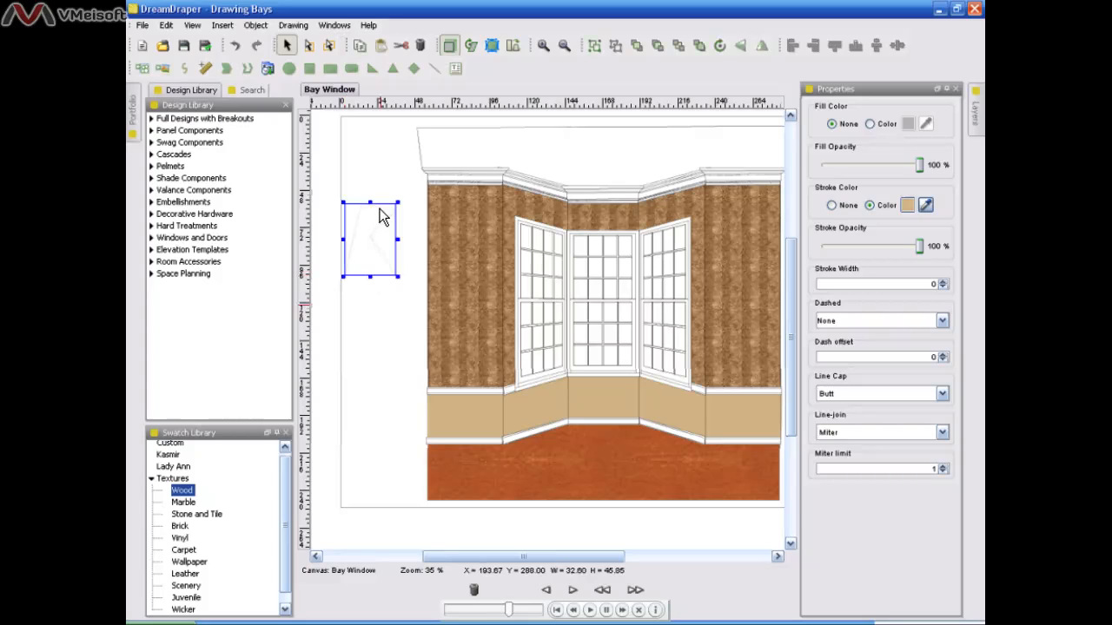
click(382, 311)
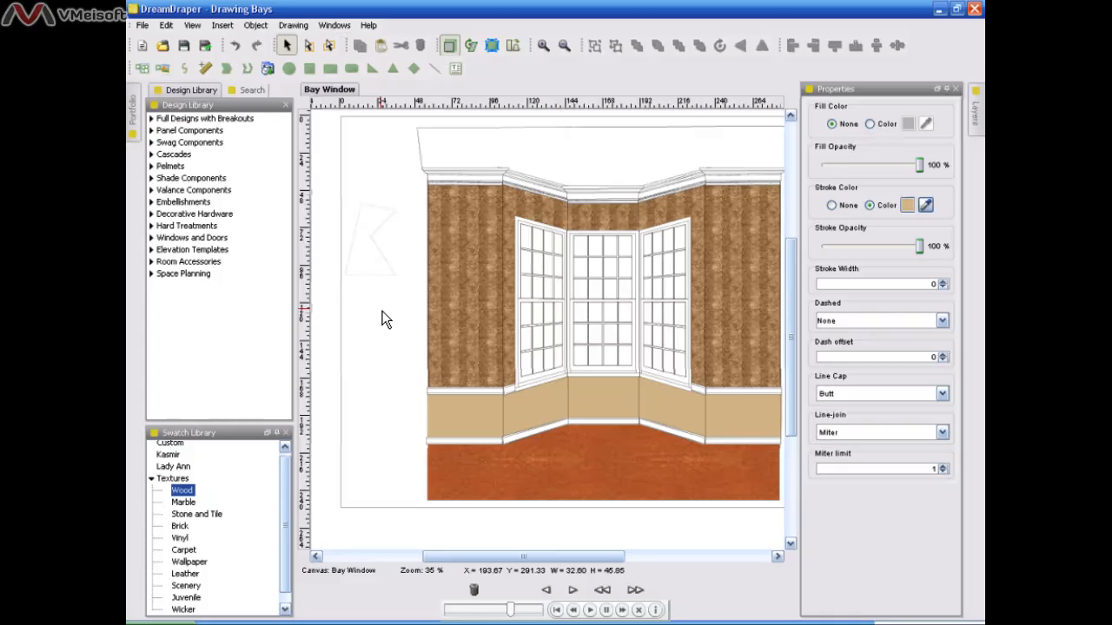
- Set the stroke color of the small closed shape beside the bay window to red, then deselect it
click(459, 415)
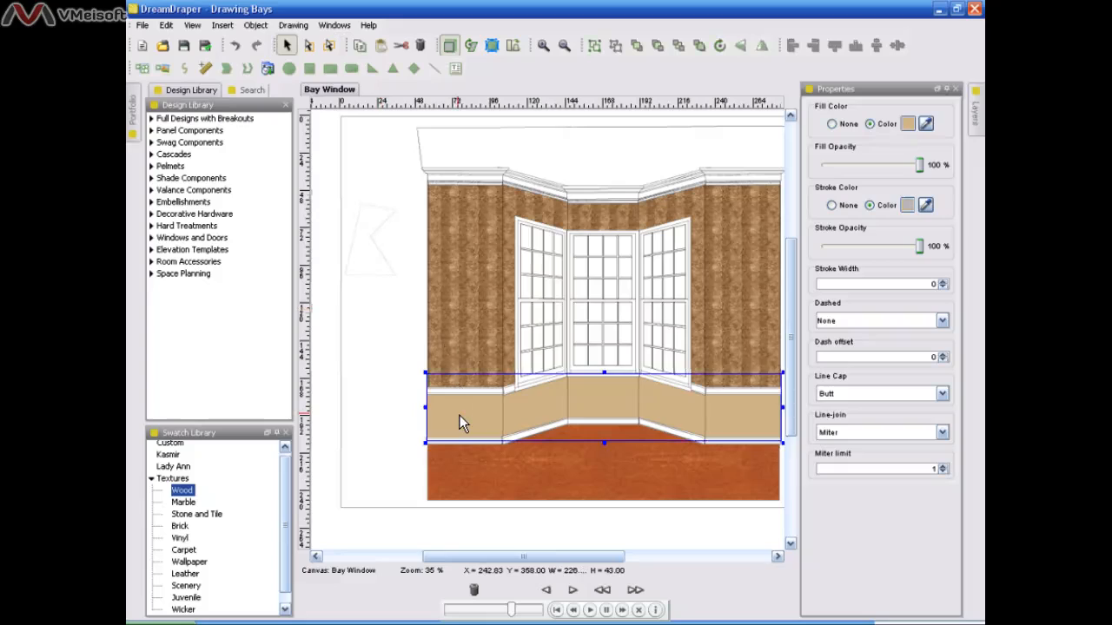
click(371, 280)
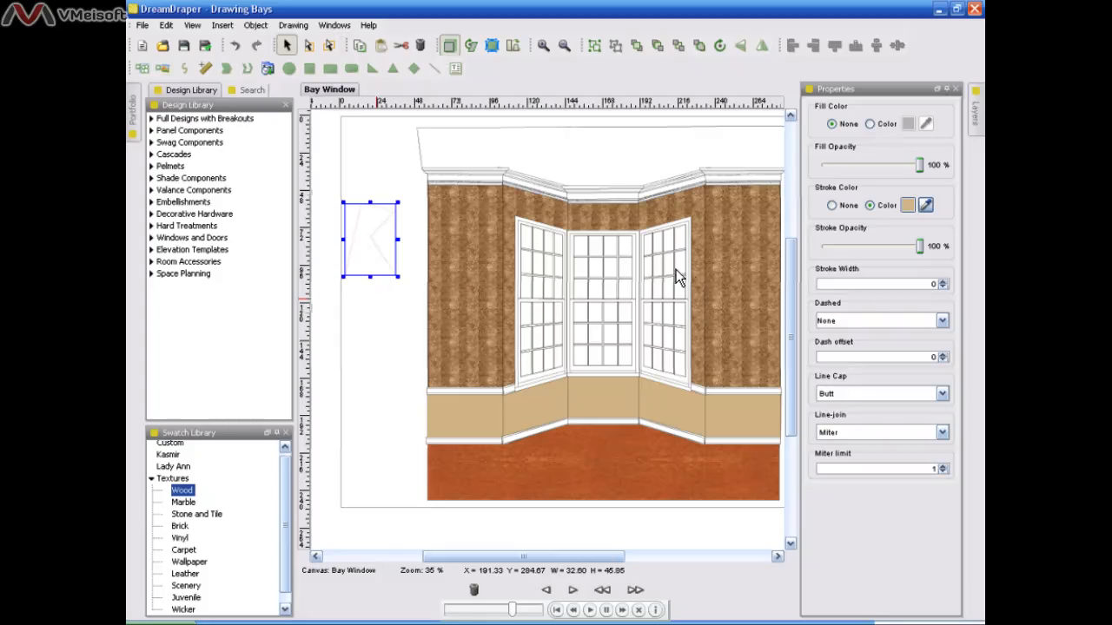
click(908, 207)
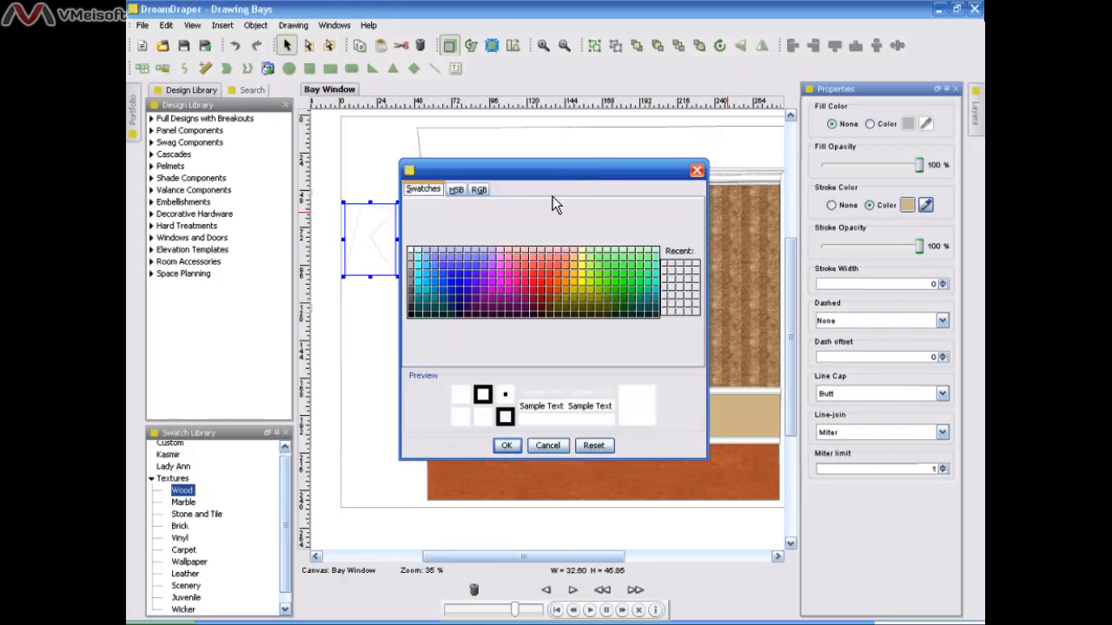
click(547, 300)
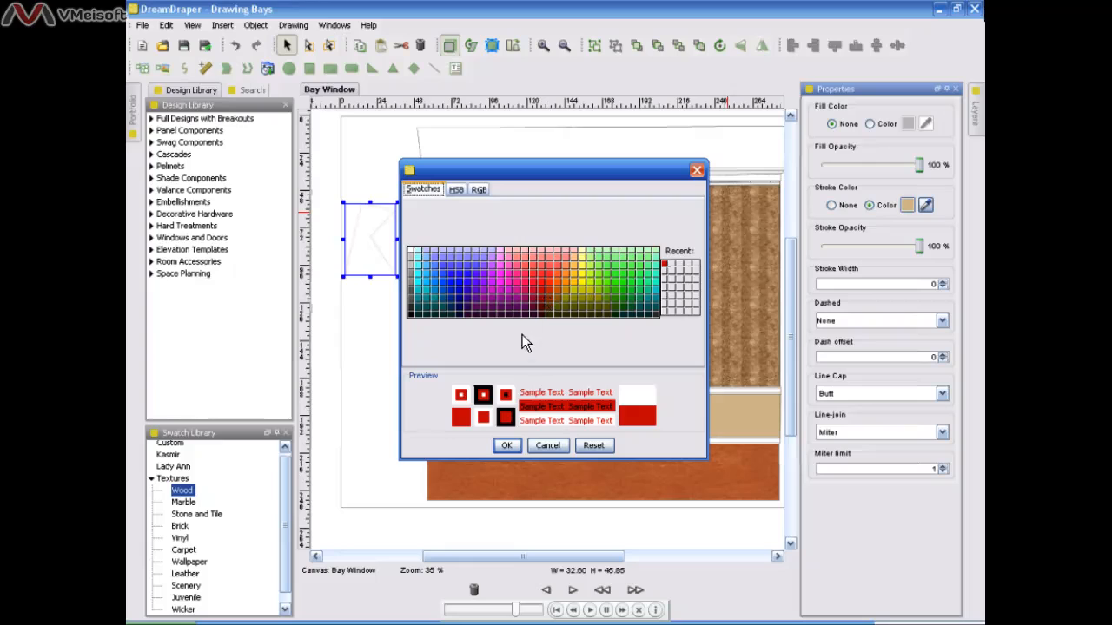
click(508, 445)
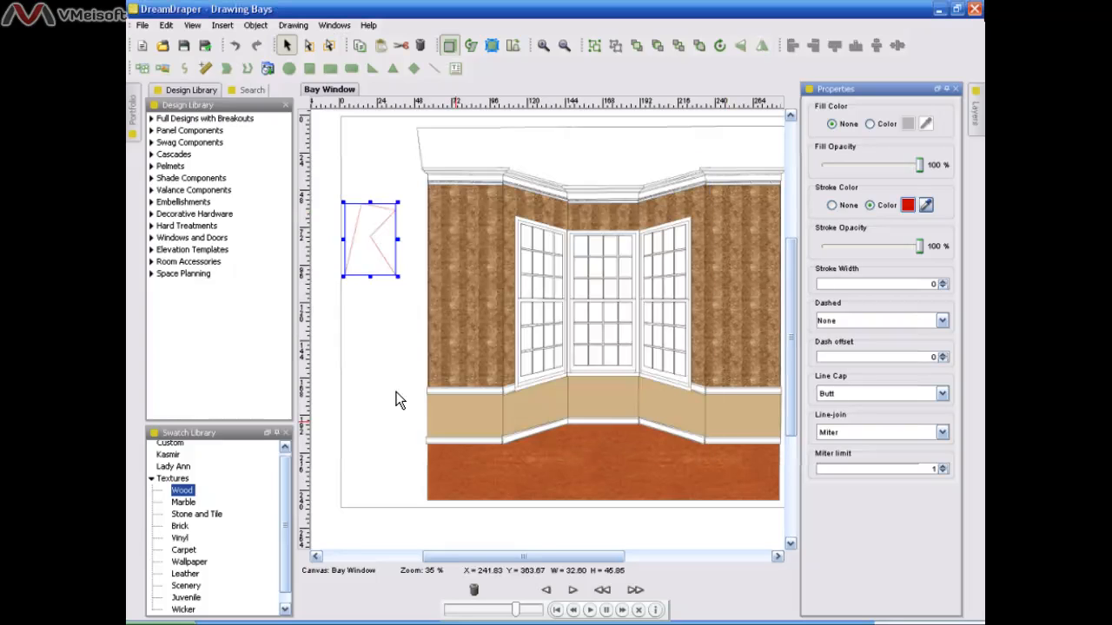
click(396, 392)
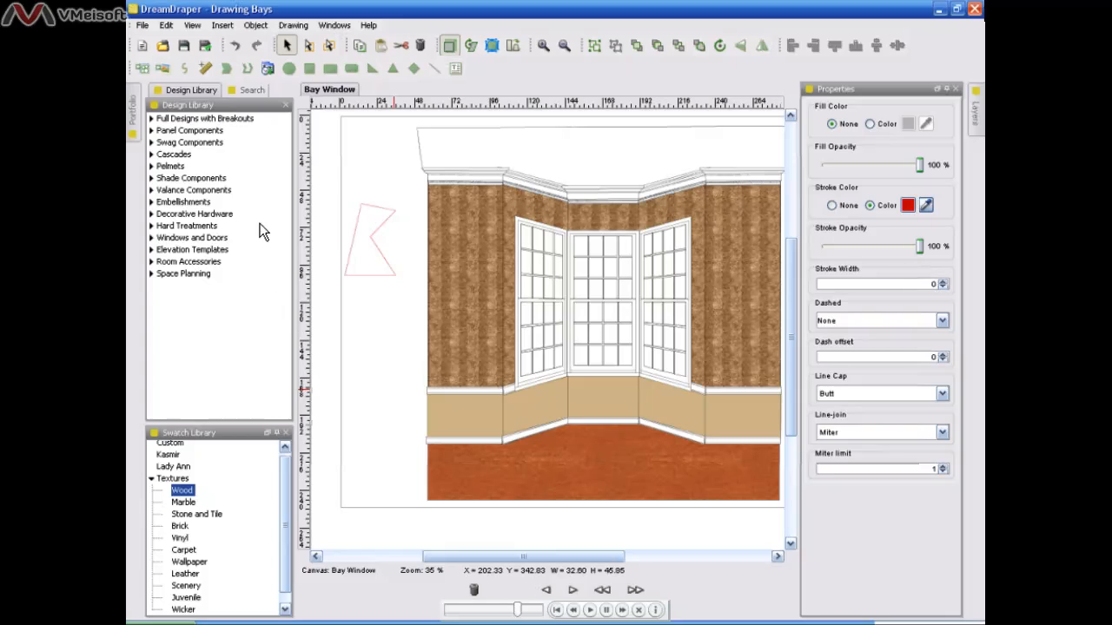
- Draw an open five-point zigzag line below the closed shape, about 32.5 wide and 53 high, and select each of the two in turn for comparison
click(248, 69)
click(362, 314)
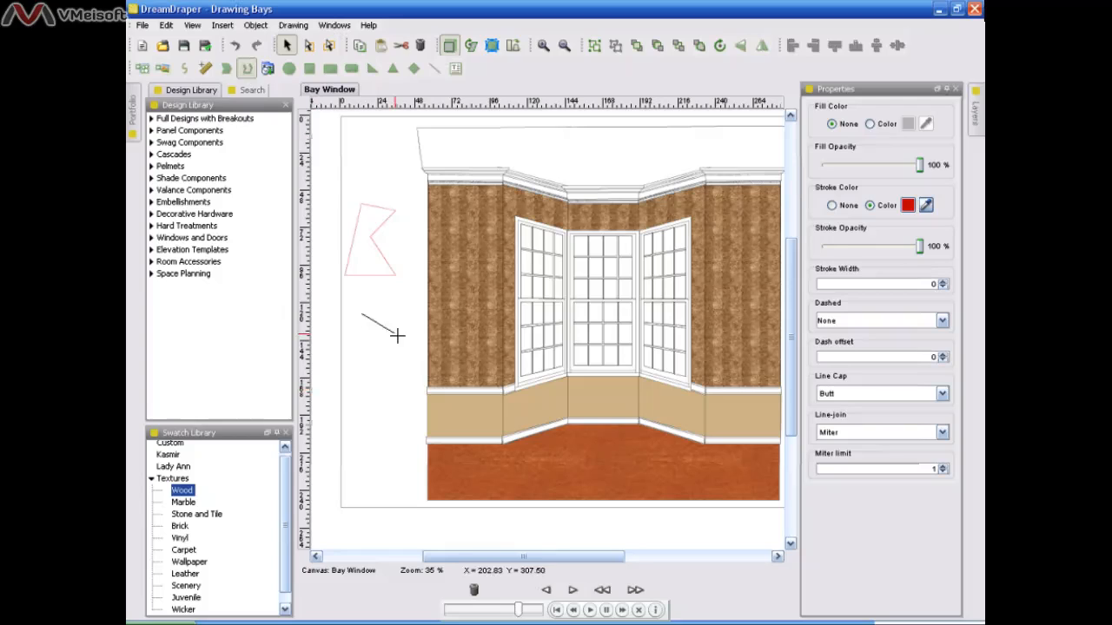
click(396, 336)
click(377, 357)
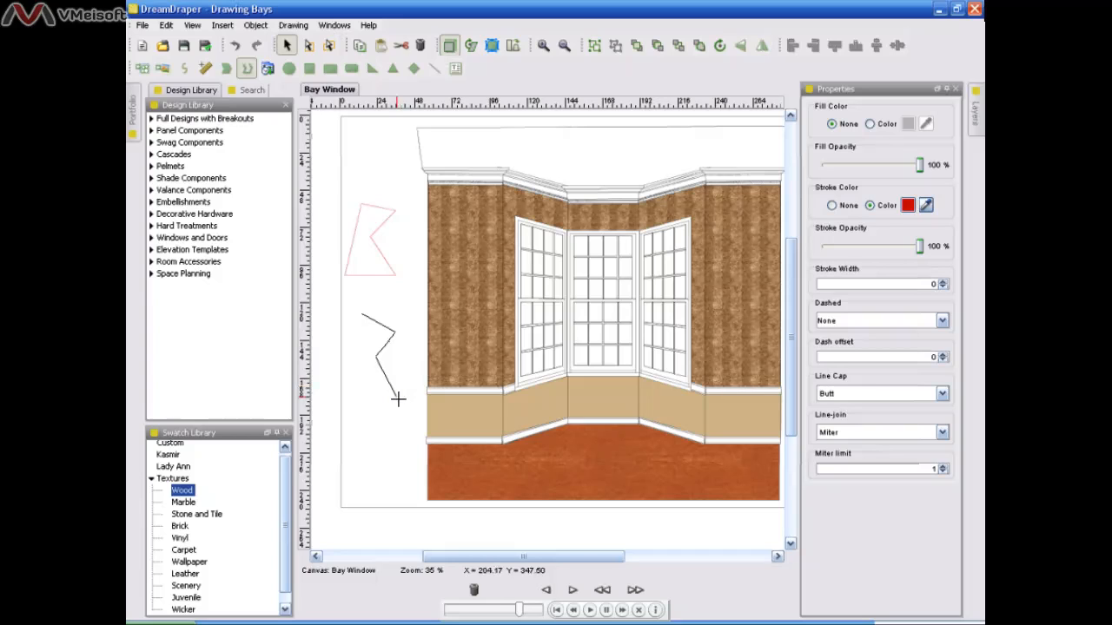
click(397, 398)
double_click(348, 399)
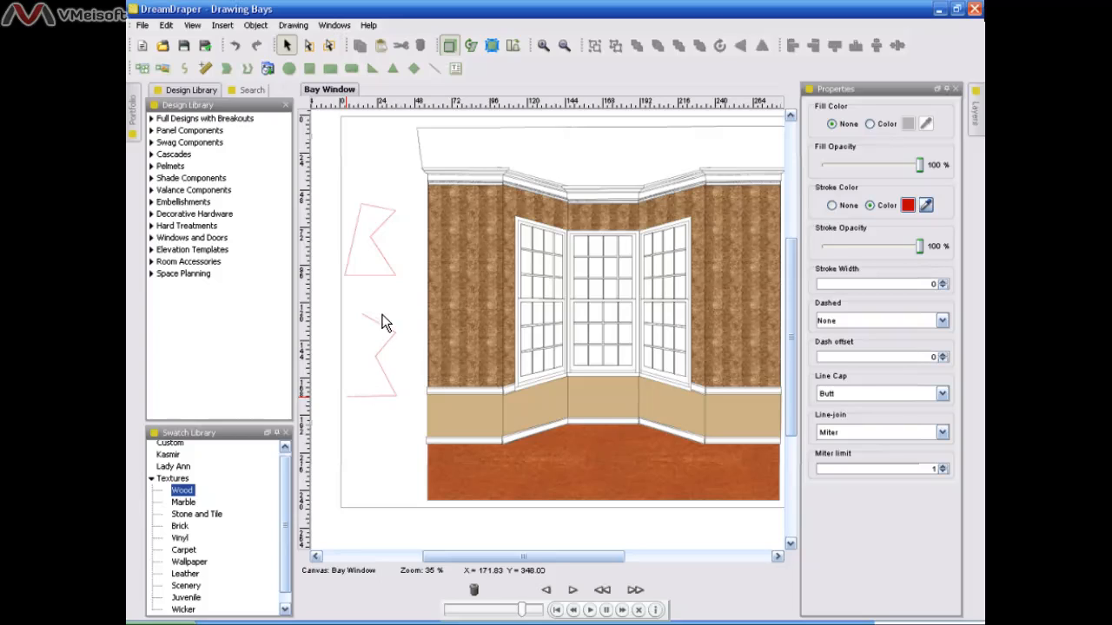
click(384, 277)
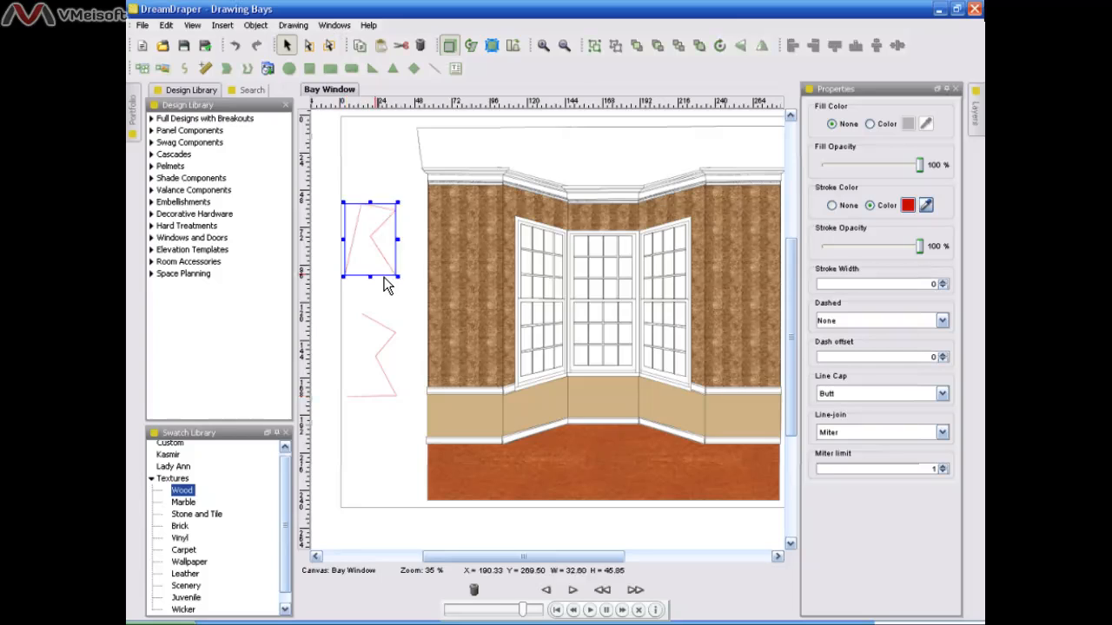
click(369, 188)
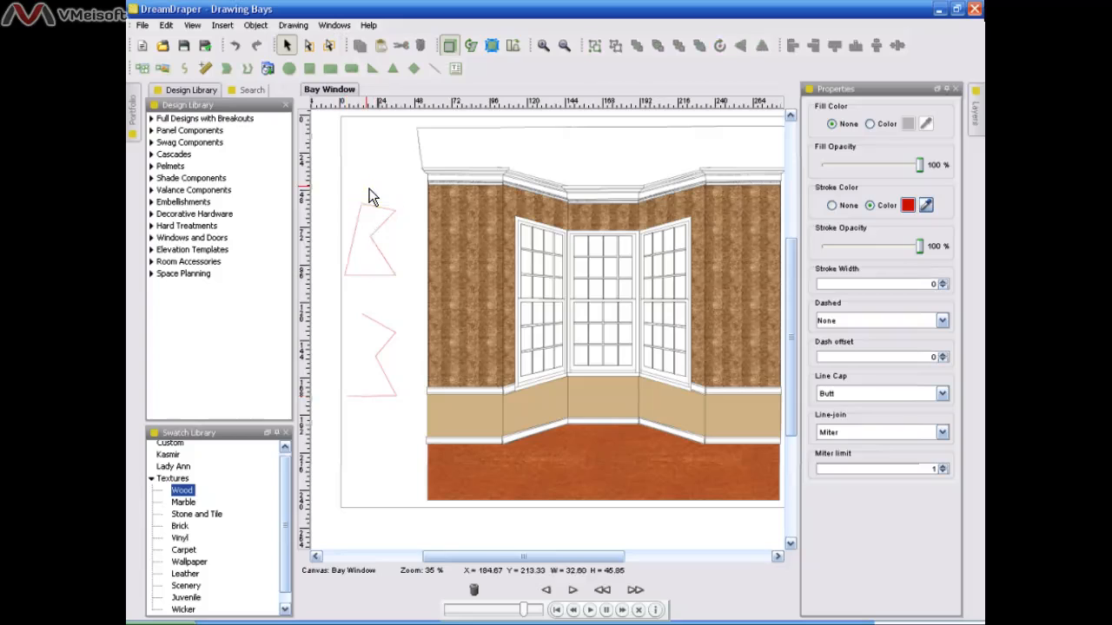
click(391, 388)
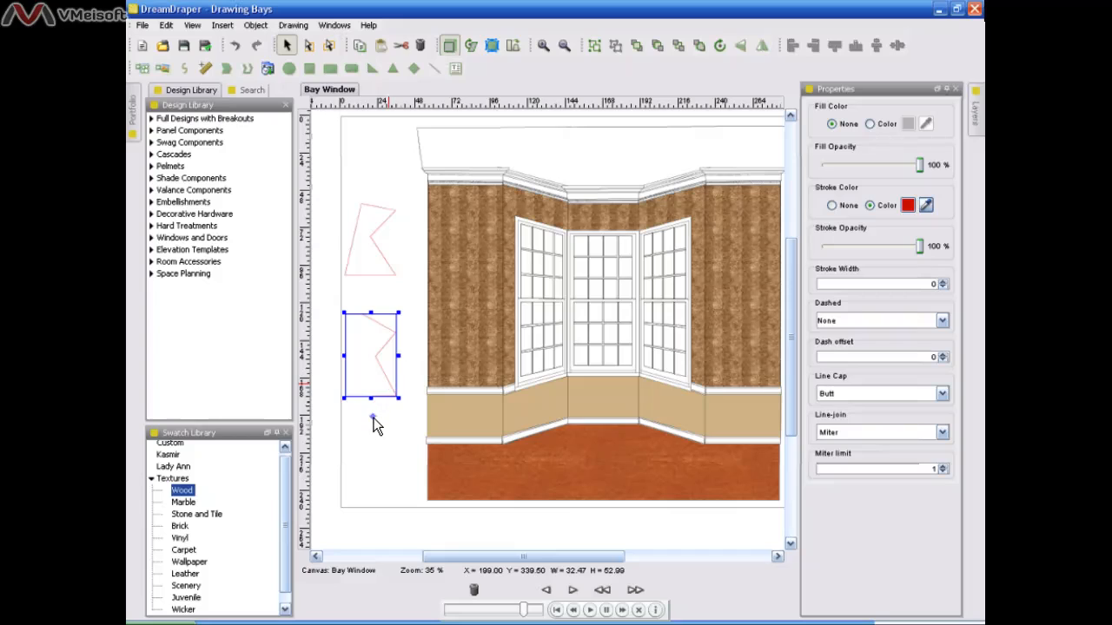
click(373, 417)
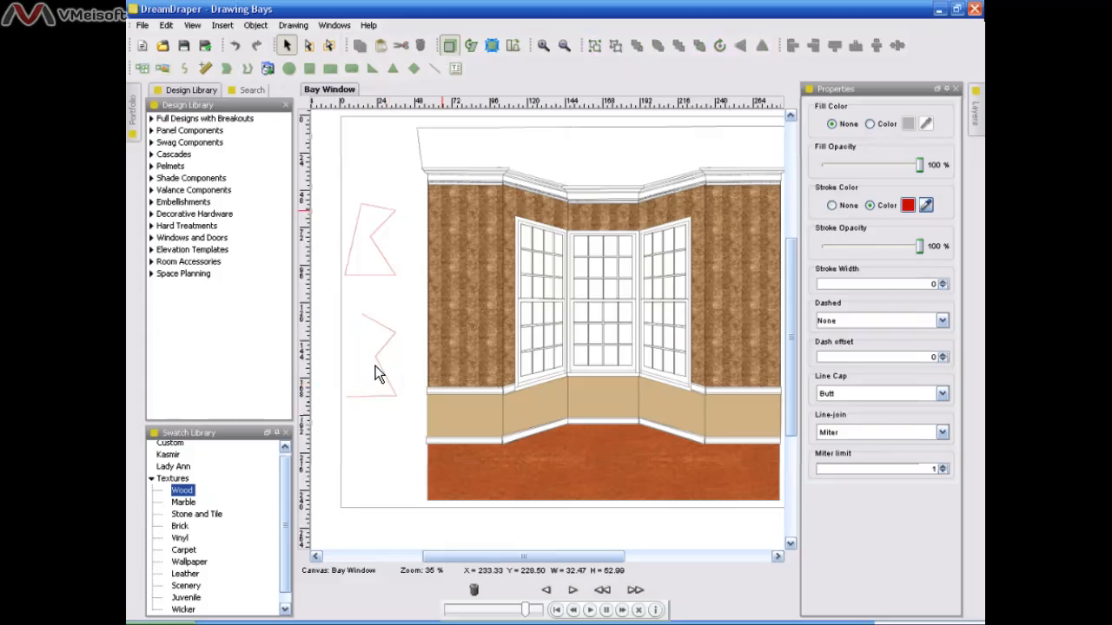
- Edit the points of the closed red shape, moving its corners outward and its inner notch point upward to form a house-like pentagon
click(376, 250)
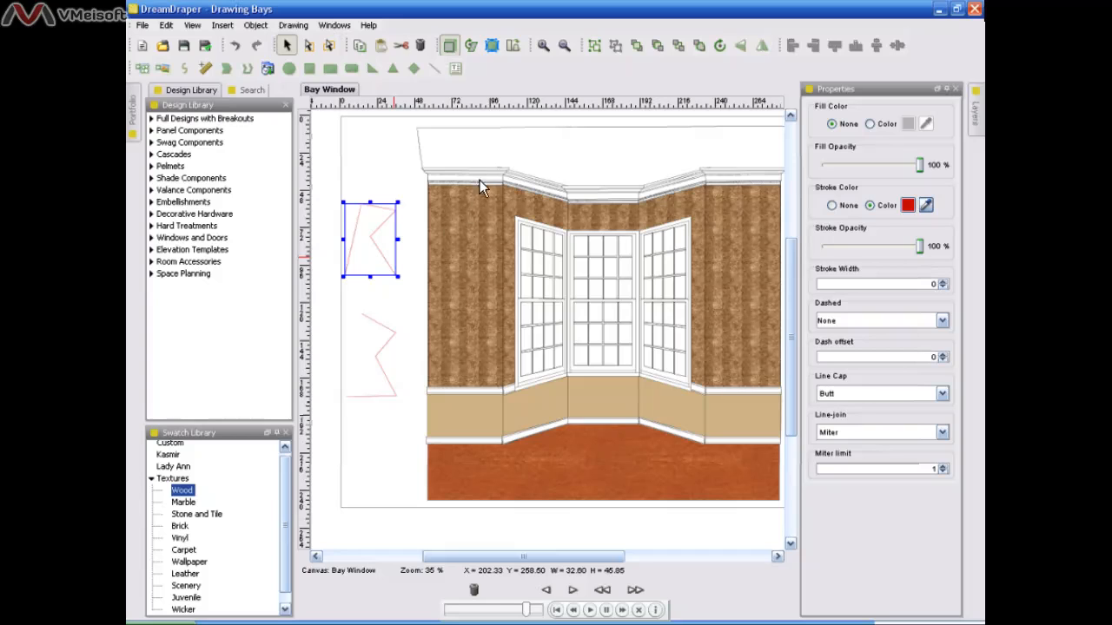
click(492, 52)
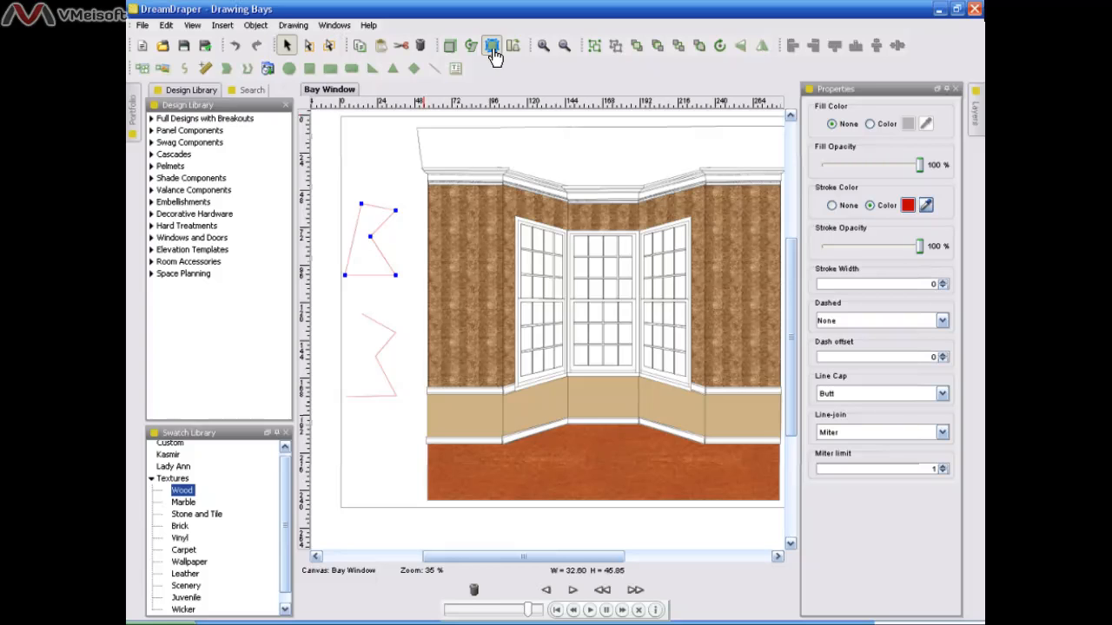
mouse_move(372, 238)
mouse_down()
mouse_move(409, 247)
mouse_move(390, 224)
mouse_move(383, 235)
mouse_move(354, 228)
mouse_move(350, 240)
mouse_move(342, 230)
mouse_move(374, 244)
mouse_move(411, 229)
mouse_up()
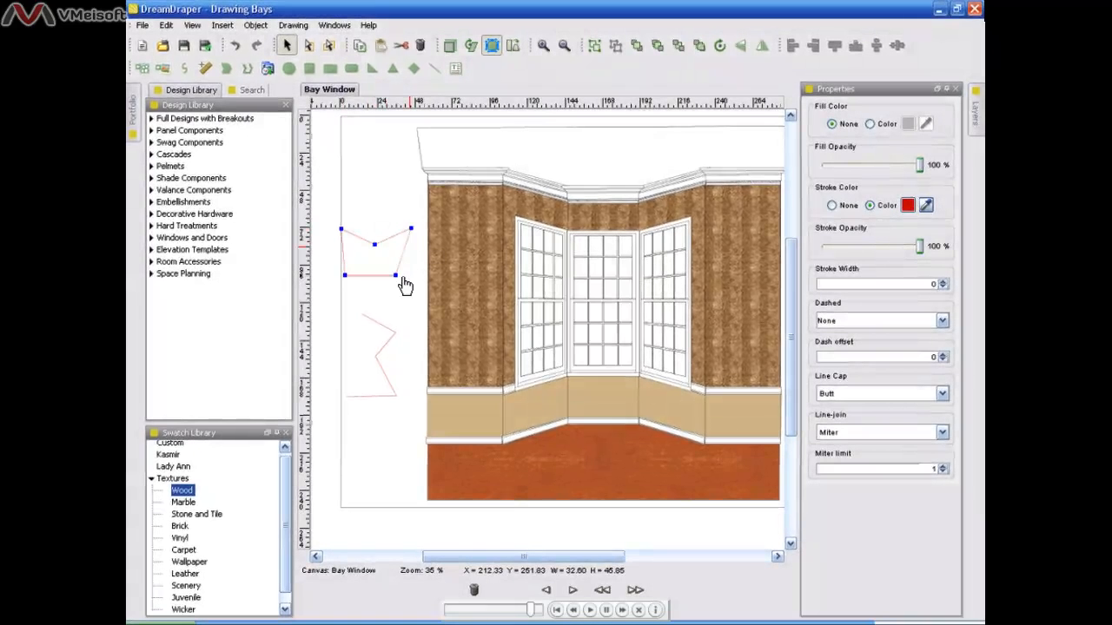
drag(397, 275, 408, 276)
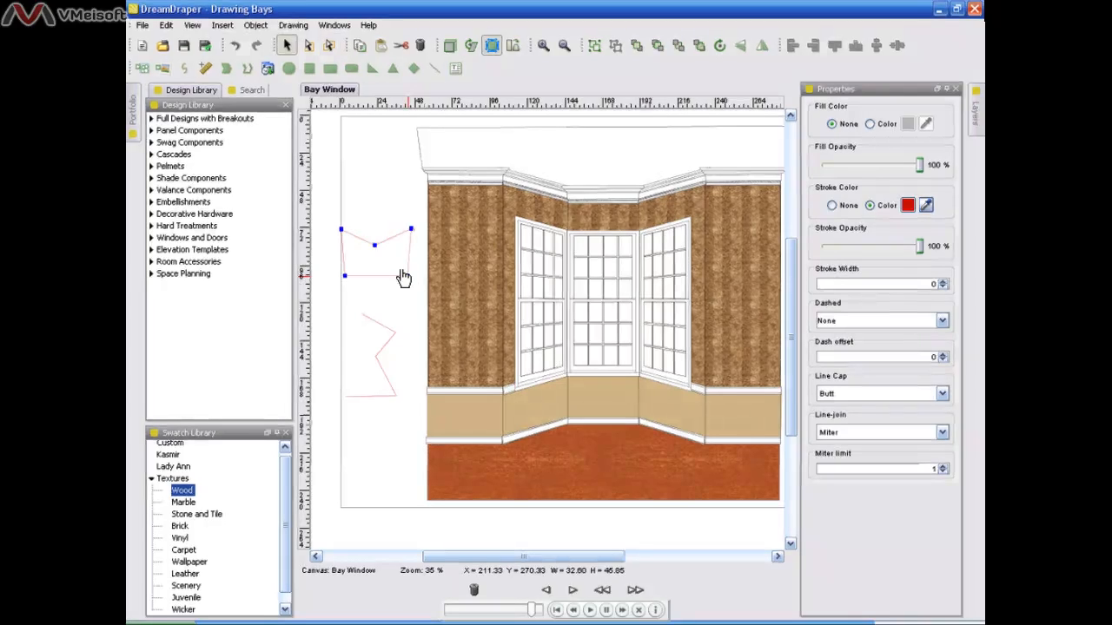
drag(374, 246, 376, 199)
click(369, 237)
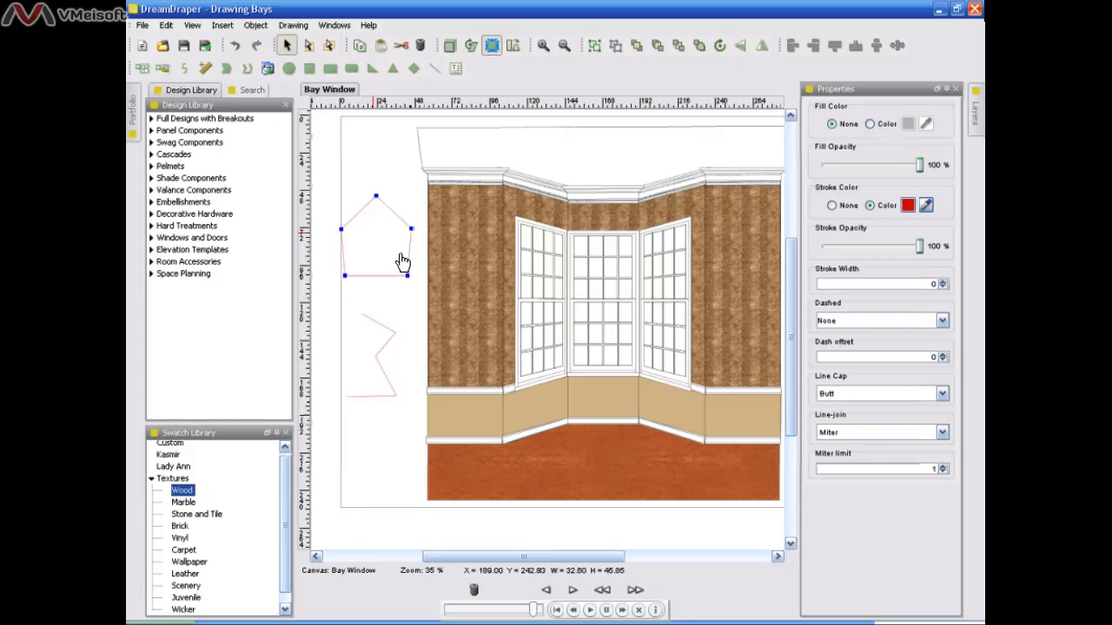
- Readjust the pentagon's lower-right corner for a shape about 44.5 wide and 51 high, then leave point editing and deselect it
drag(407, 277, 372, 244)
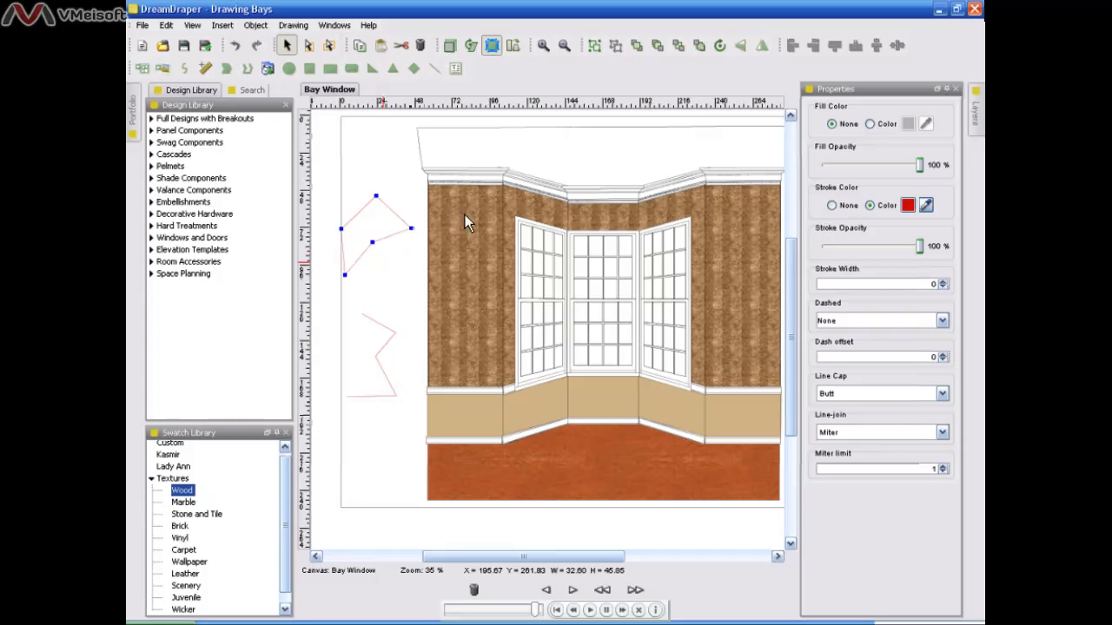
key(ctrl+z)
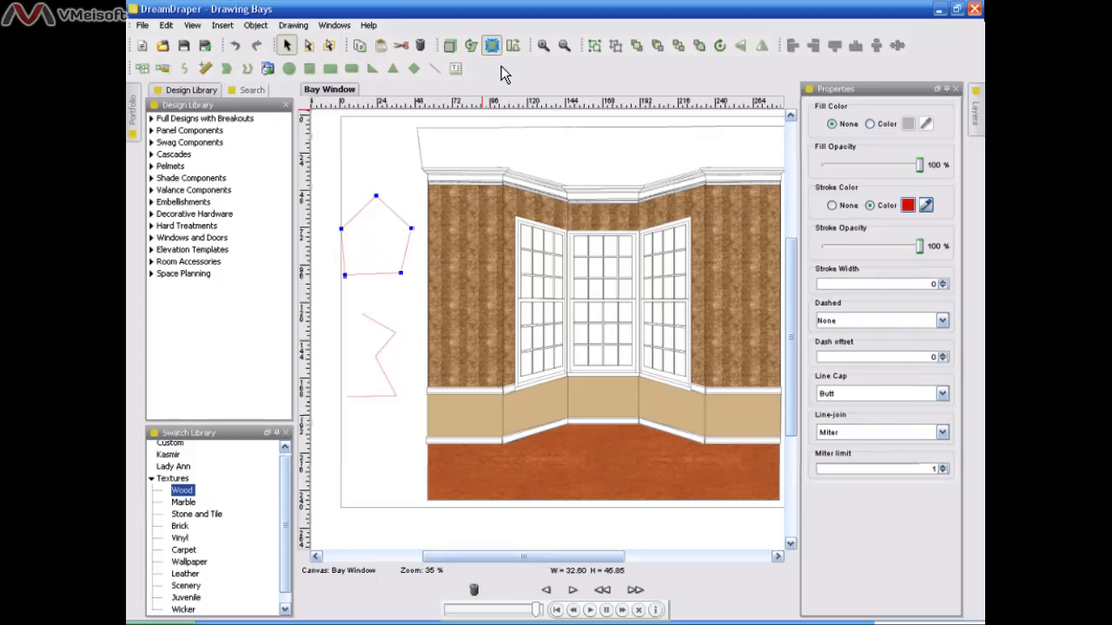
click(449, 46)
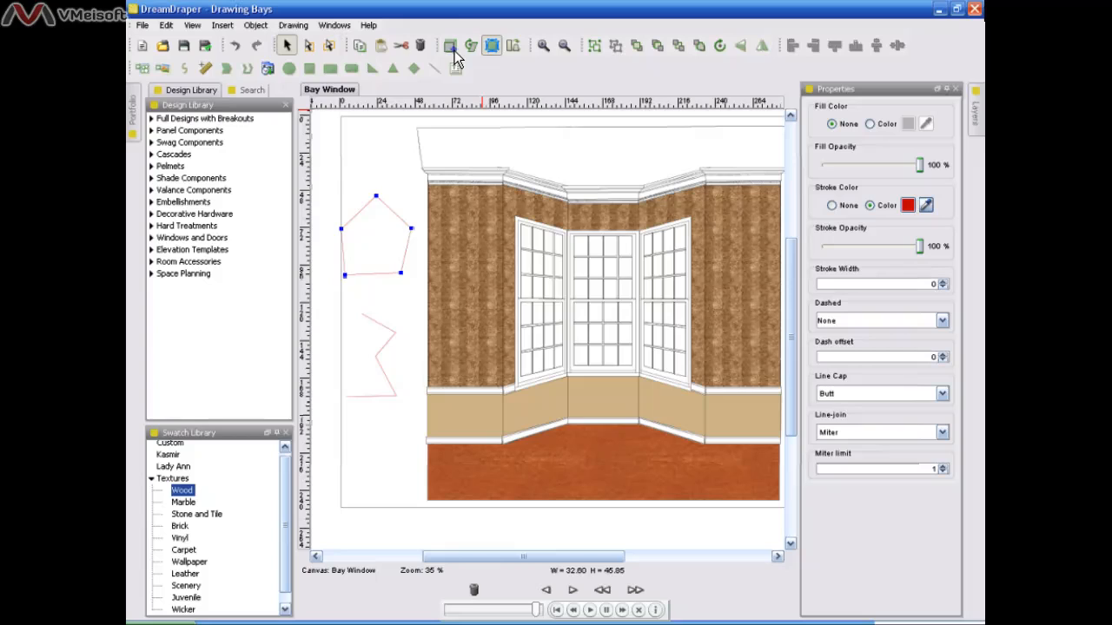
click(389, 187)
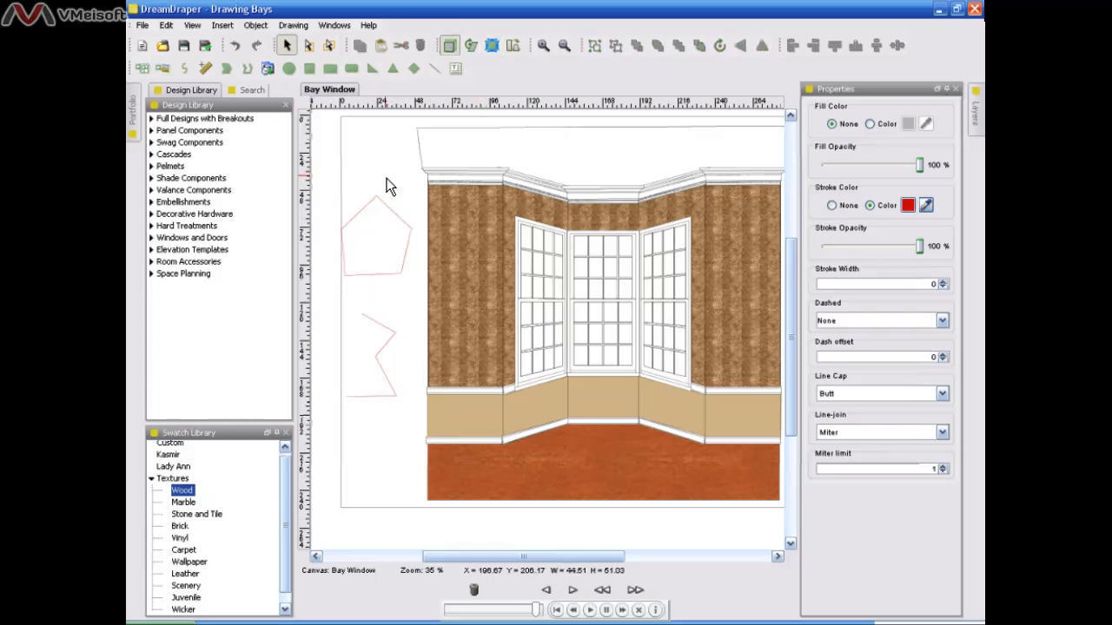